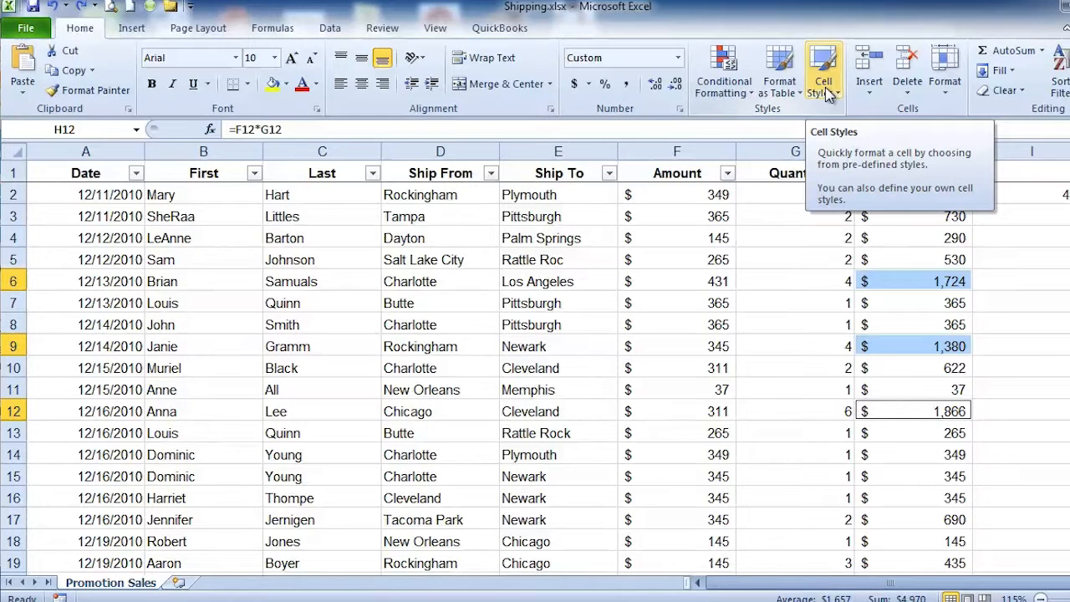
Step: Apply the Accent2 cell style to the totals in H6, H9 and H12
left_click(826, 91)
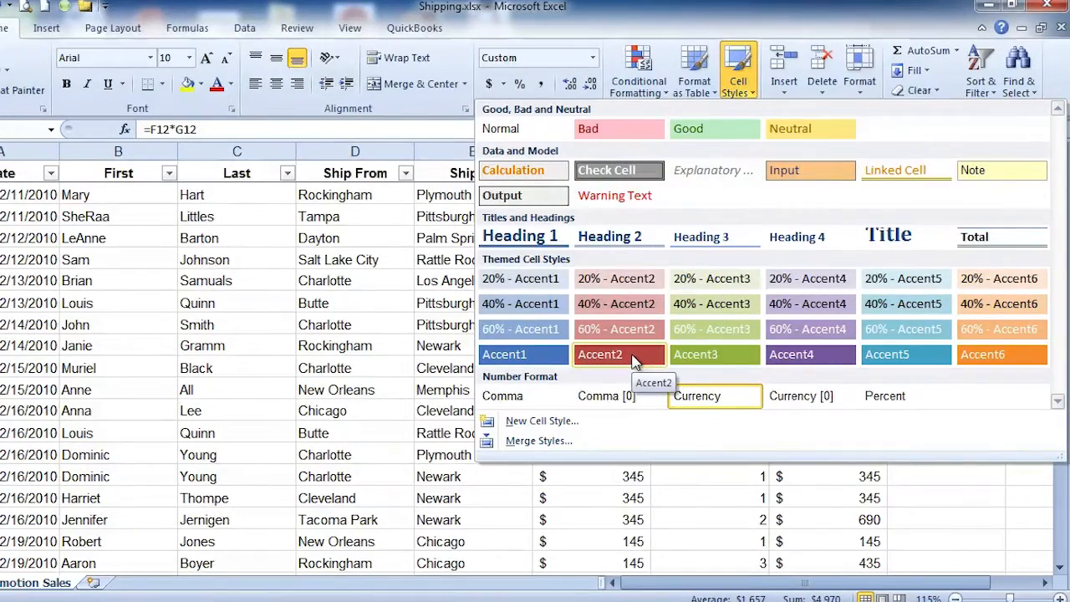
left_click(632, 355)
left_click(633, 354)
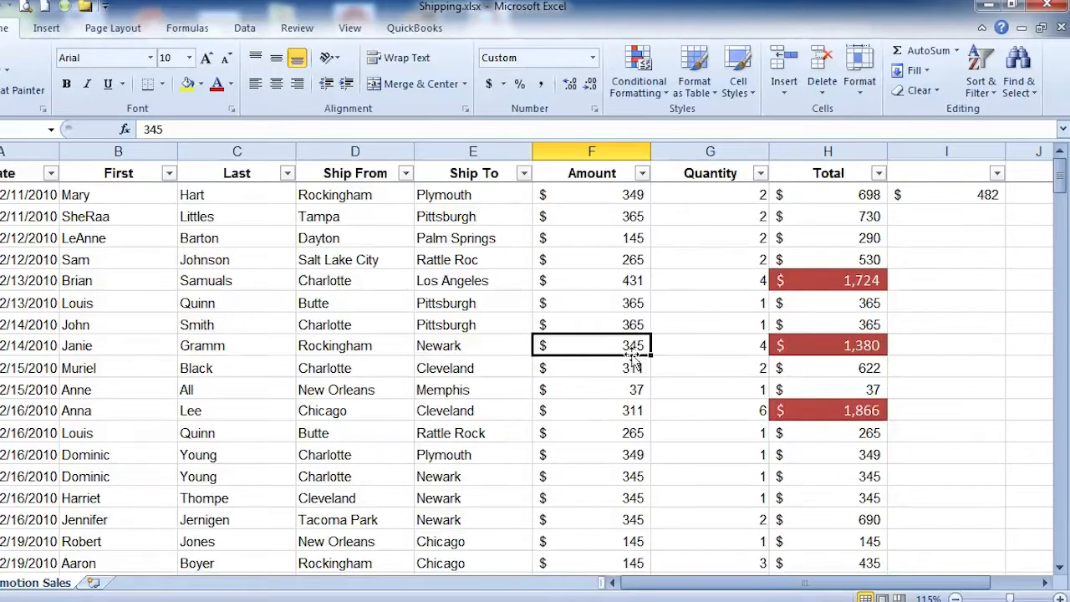
Step: Set the quantity in G6 to 2
left_click(693, 277)
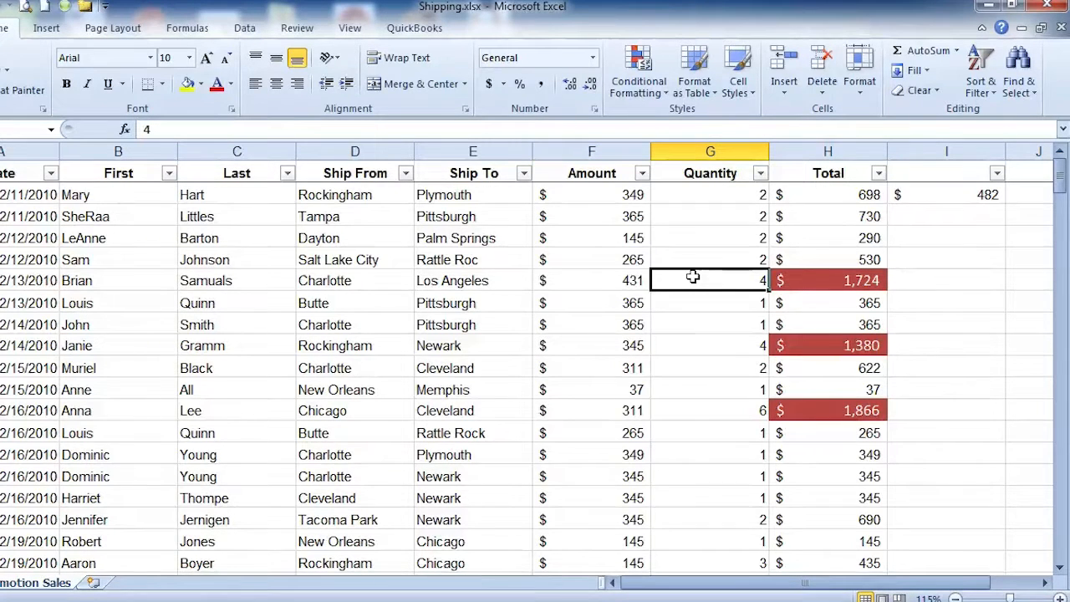
type("2")
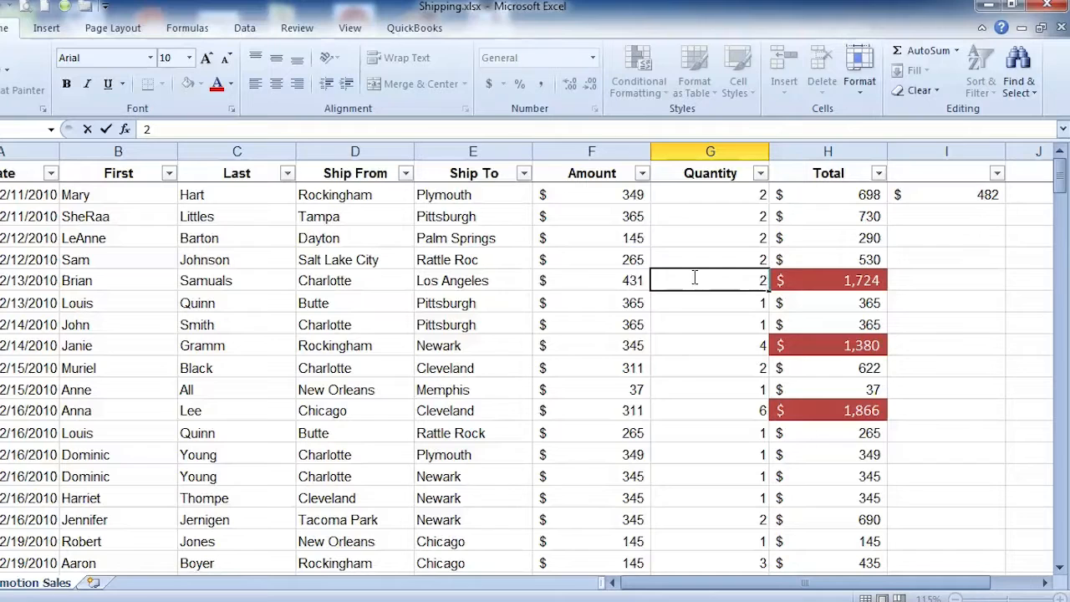
key("Return")
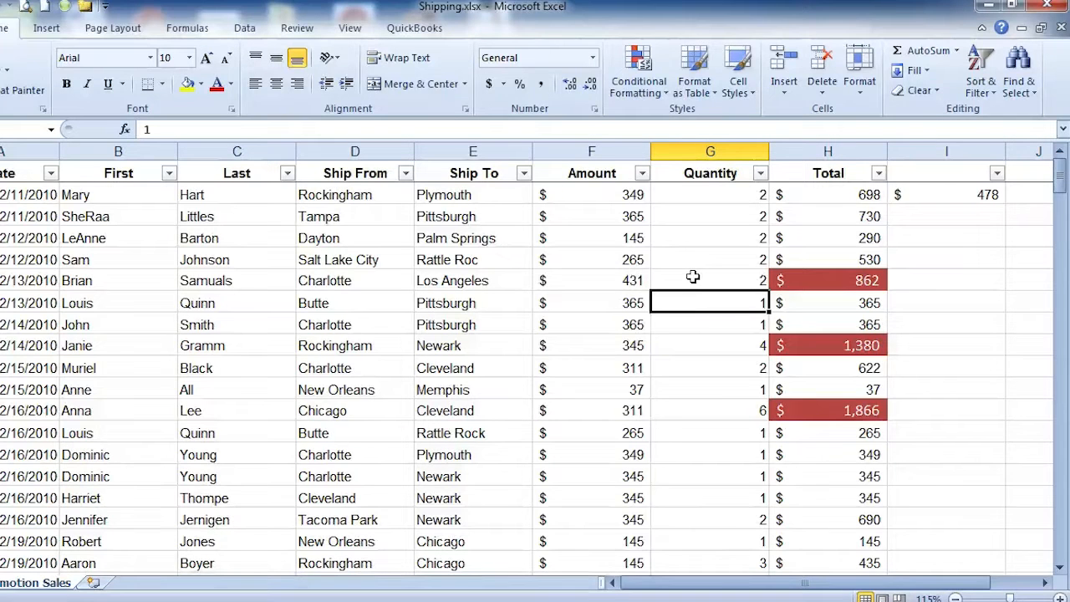
Step: Check the styled totals, and undo the quantity change in G6 and the Accent2 style on H6, H9 and H12
left_click(866, 280)
left_click(862, 345)
left_click(859, 415)
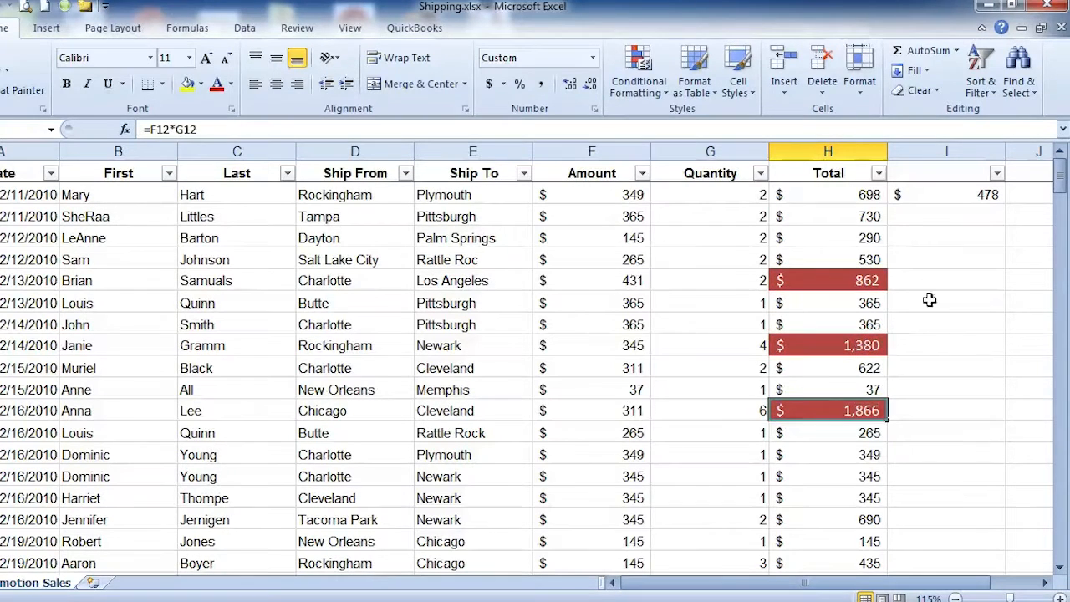
left_click(940, 91)
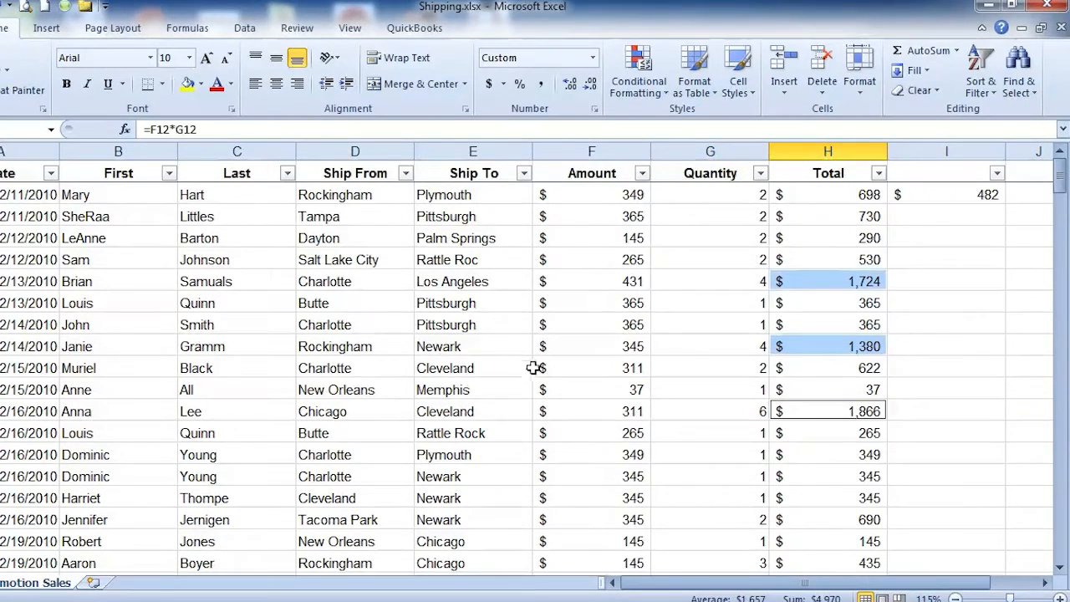
left_click(760, 237)
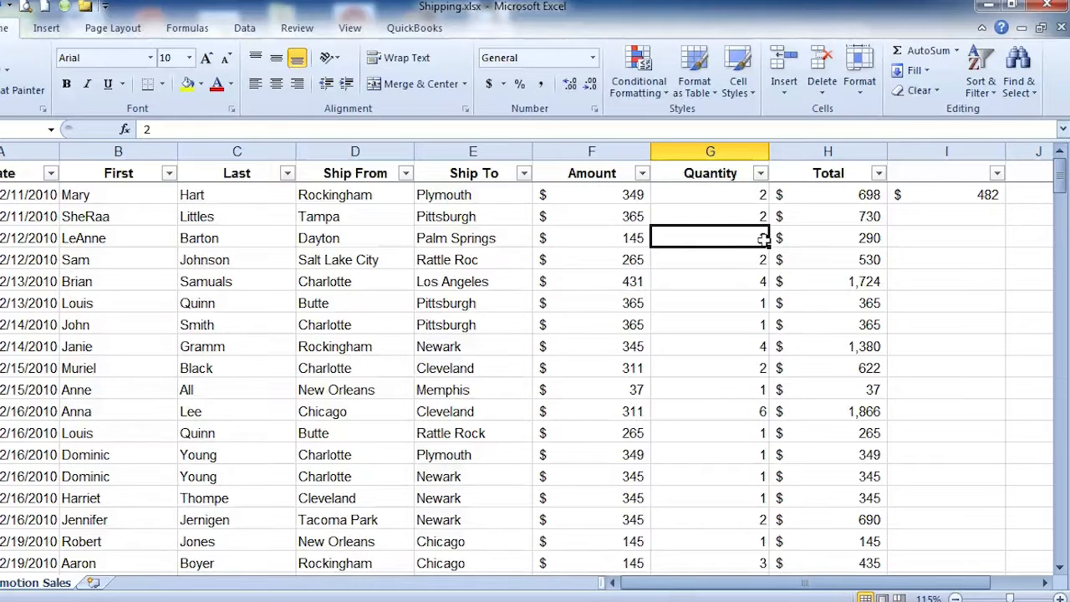
Step: Select all the values in the Total column, from H2 down to the last record
left_click(823, 192)
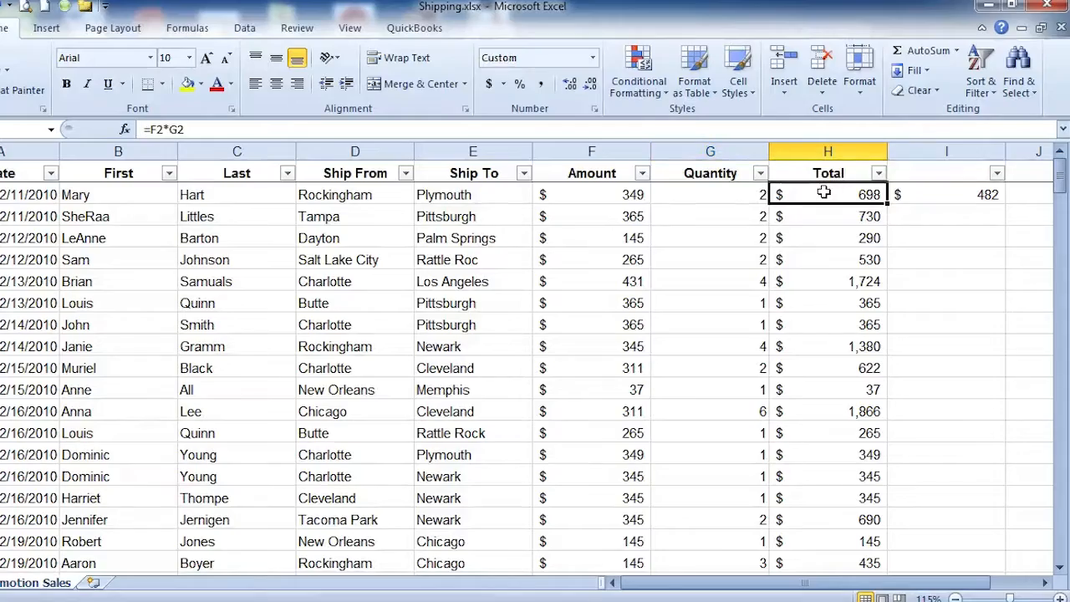
scroll(824, 246, "down", 7)
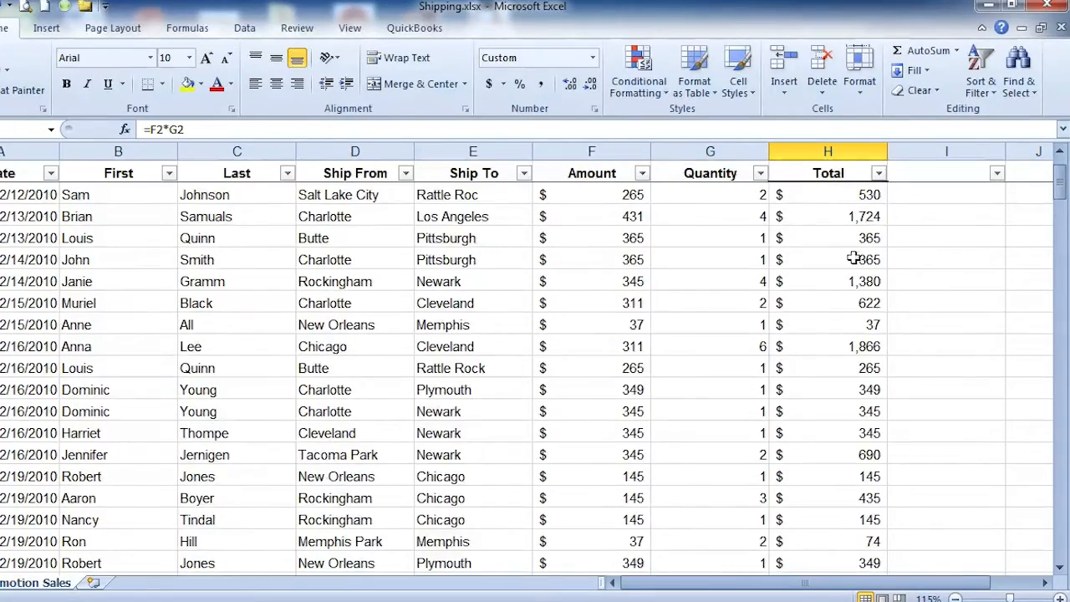
scroll(850, 261, "down", 20)
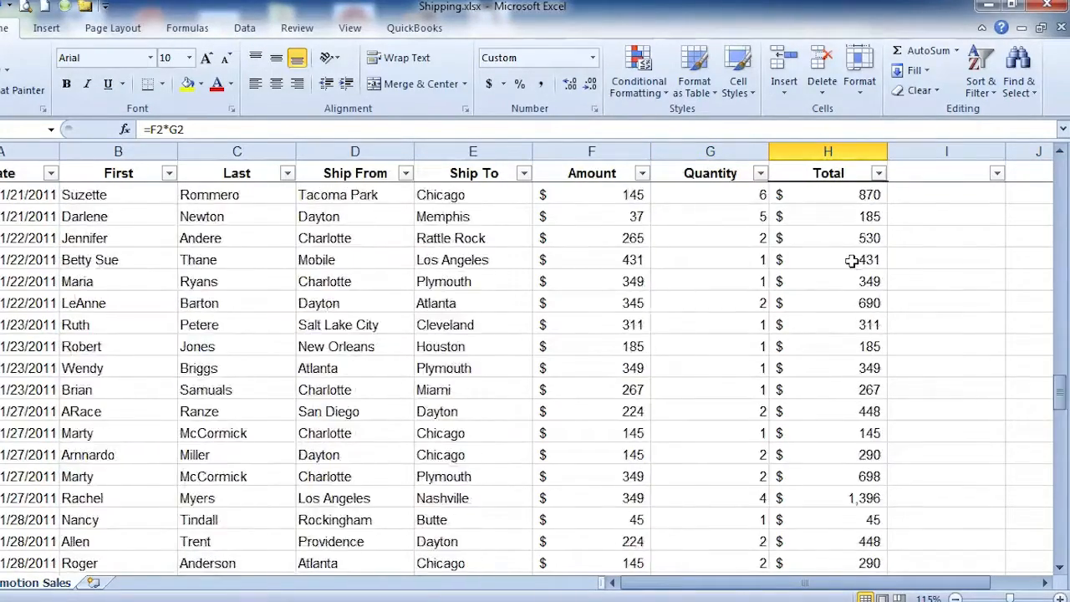
scroll(850, 261, "down", 15)
scroll(851, 261, "up", 2)
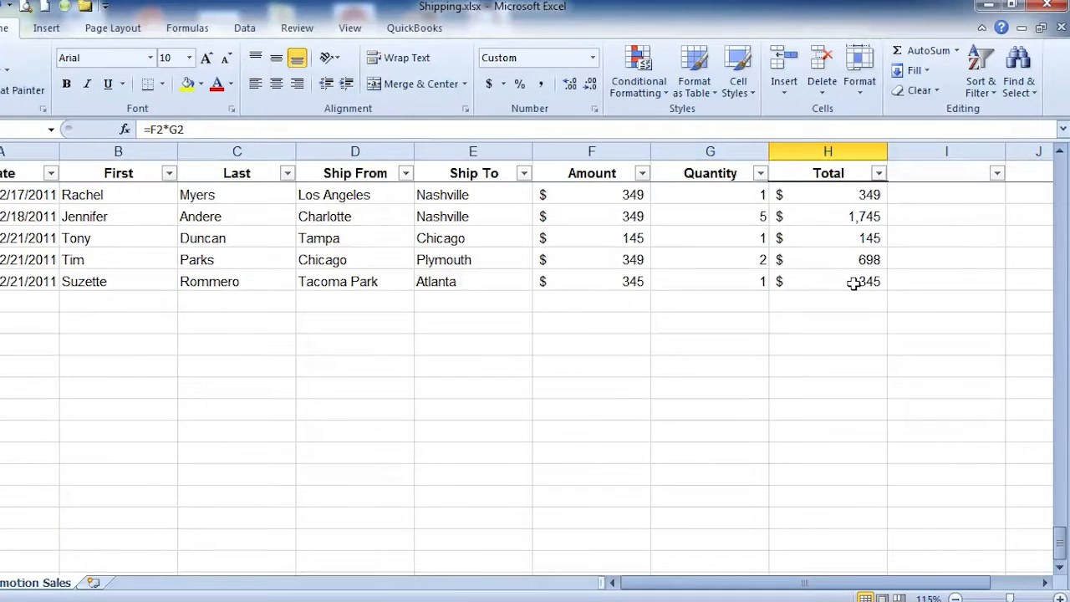
left_click(853, 283, "shift")
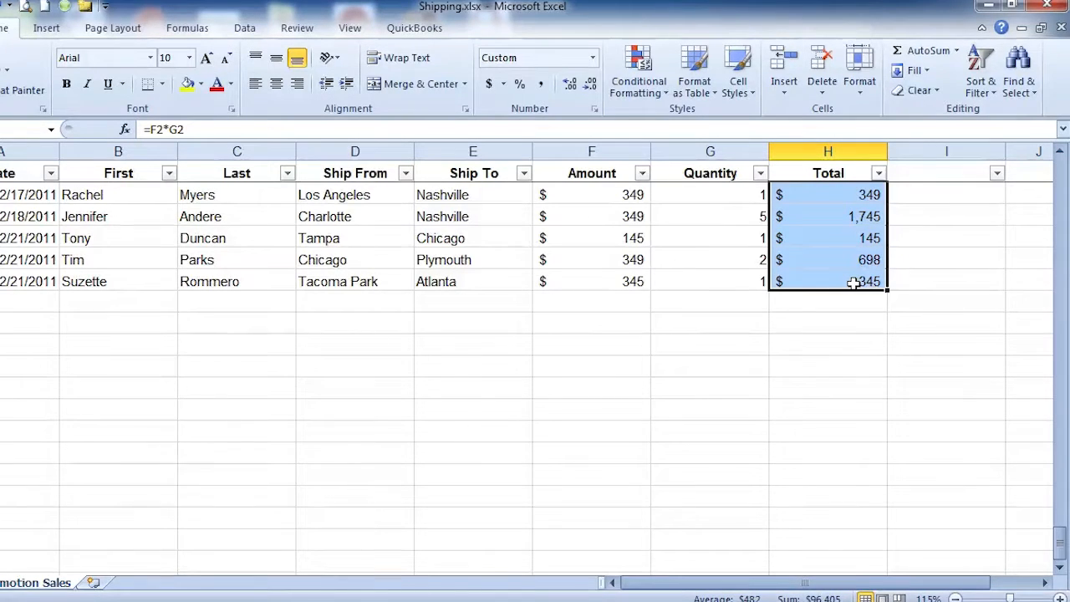
scroll(852, 284, "up", 20)
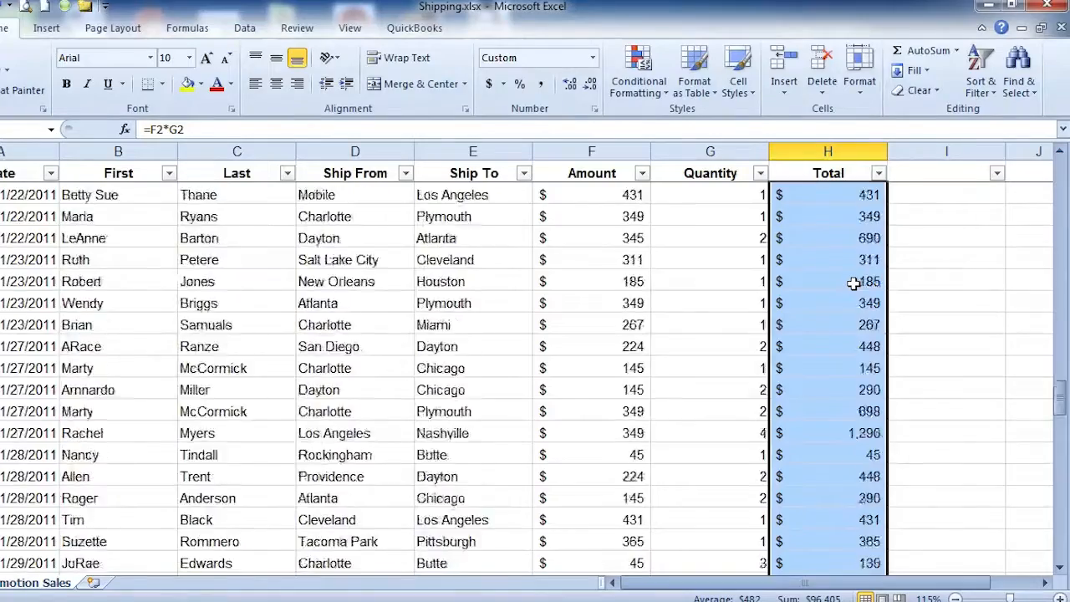
scroll(853, 283, "up", 20)
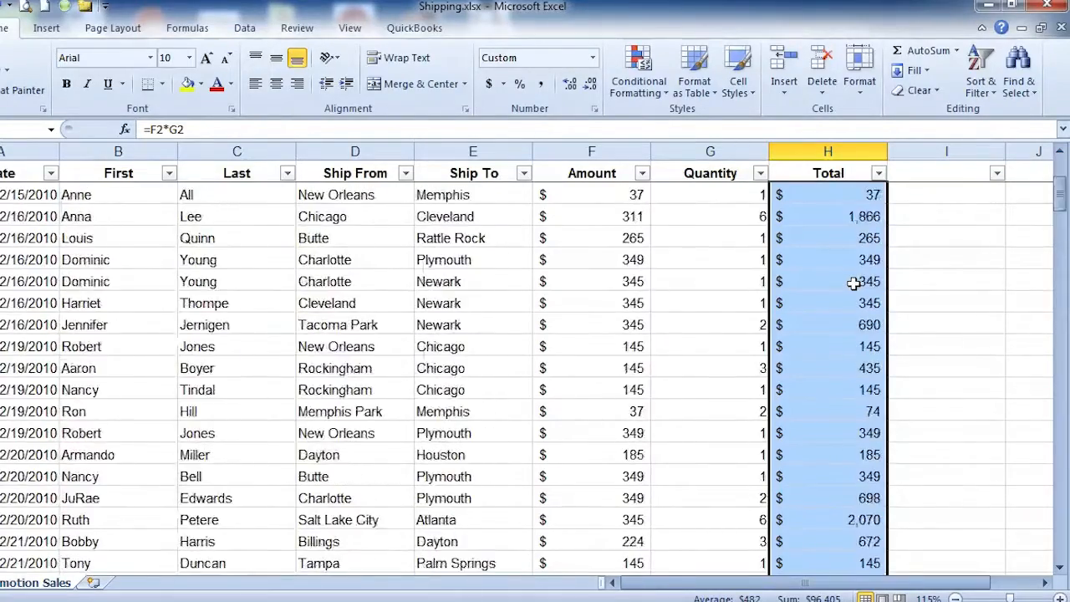
scroll(852, 283, "up", 3)
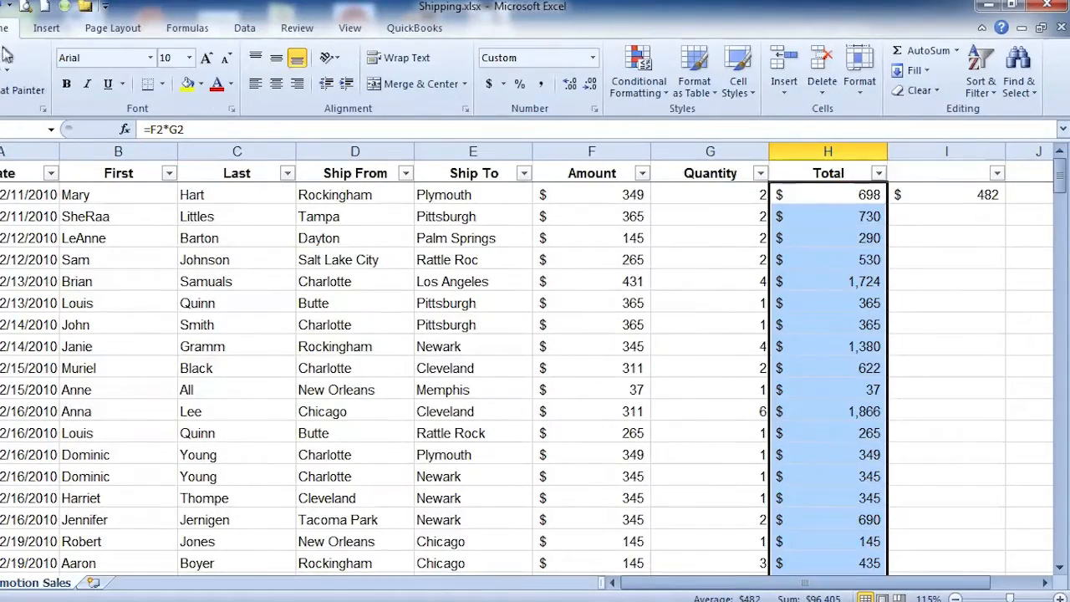
Step: Add a Greater Than conditional formatting rule to the selected totals for values over 1000, using Light Red Fill with Dark Red Text
left_click(664, 95)
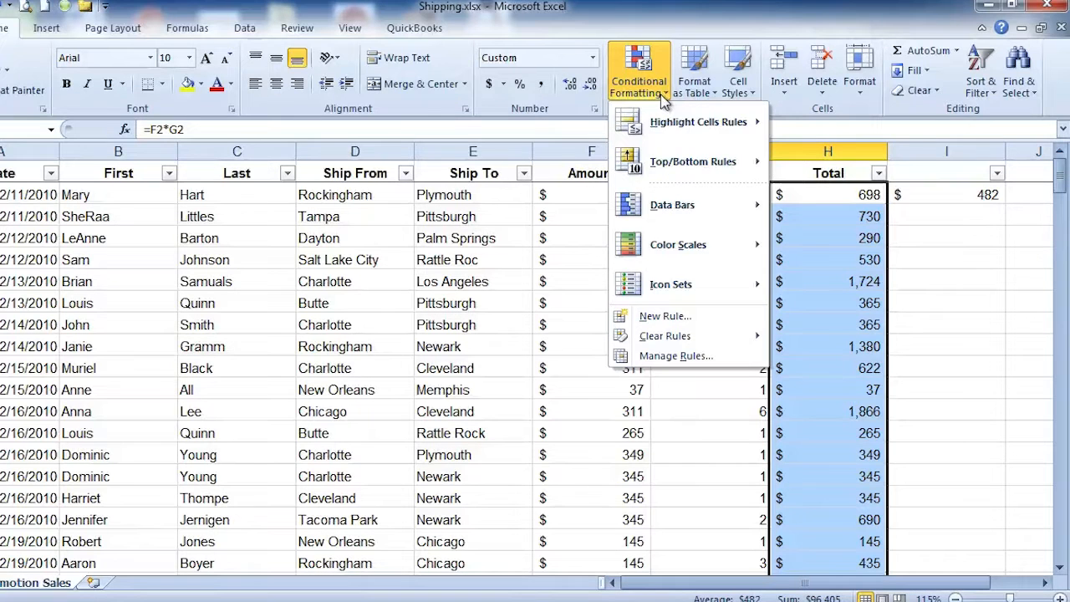
mouse_move(701, 124)
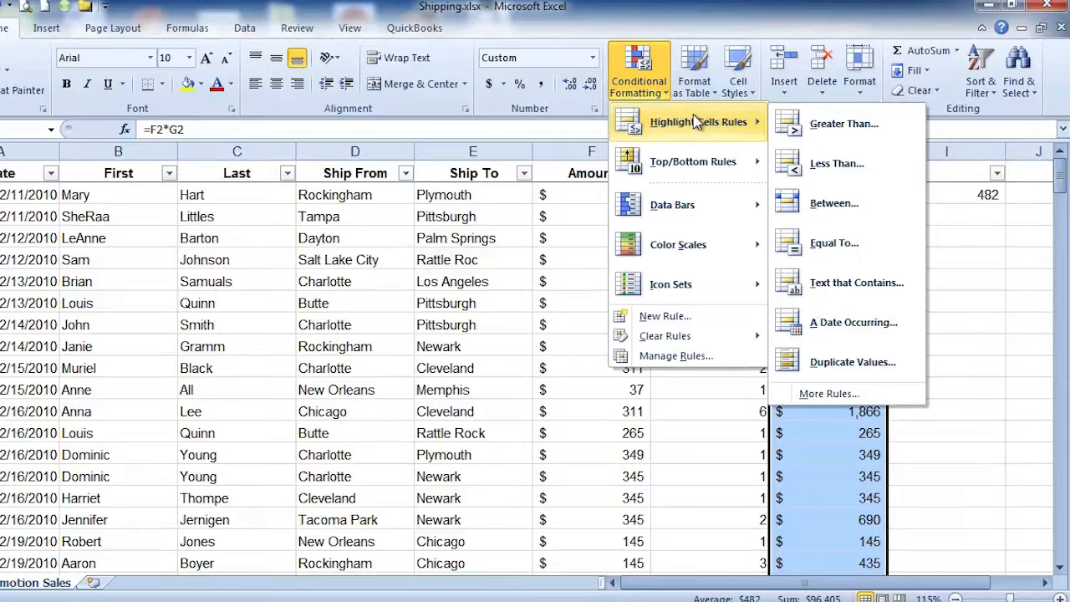
mouse_move(697, 162)
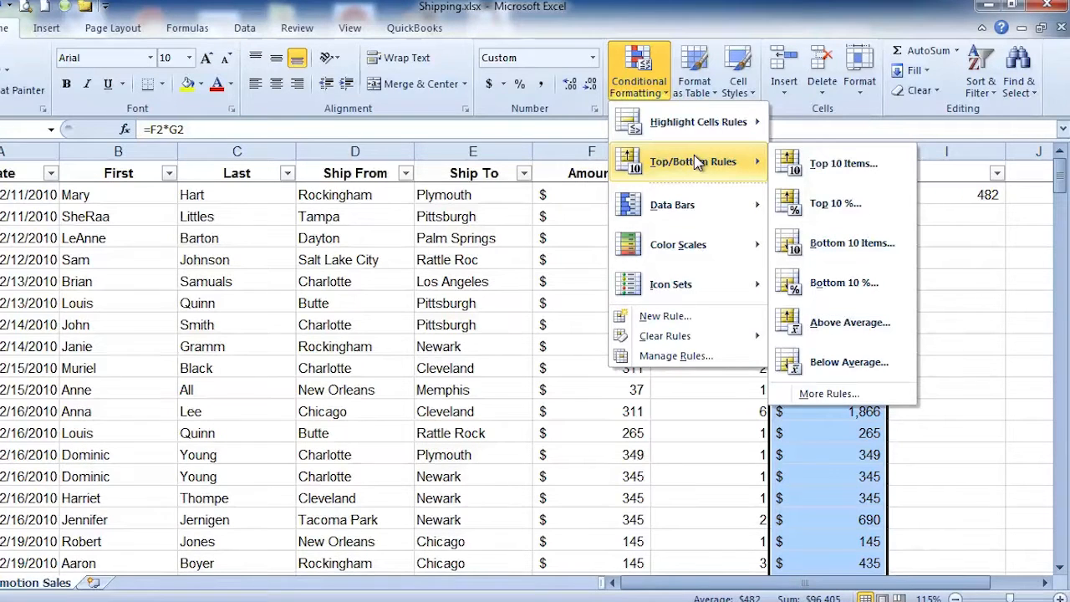
mouse_move(700, 207)
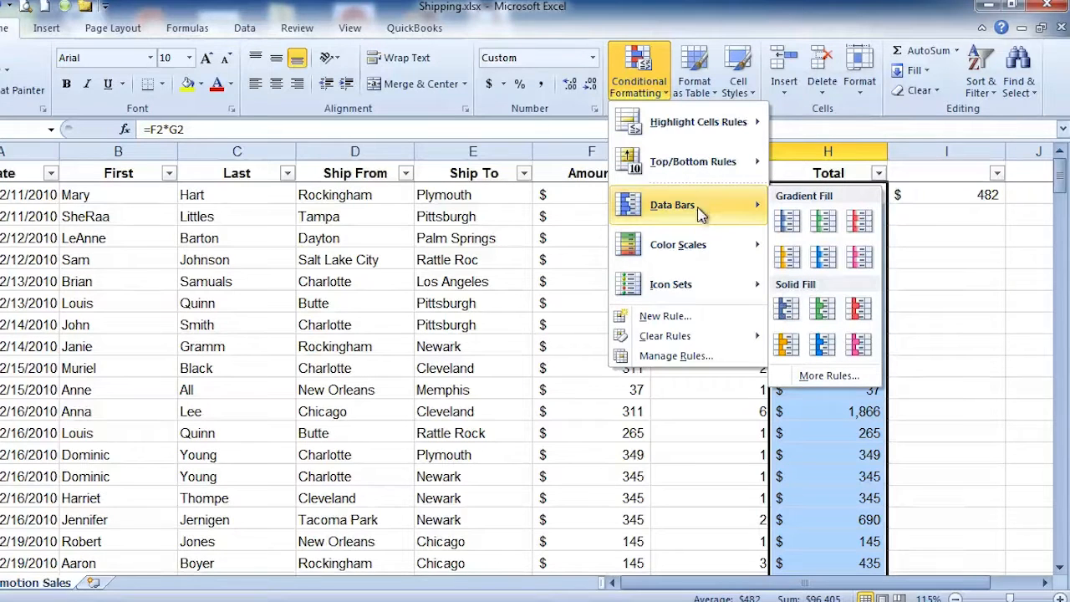
mouse_move(705, 286)
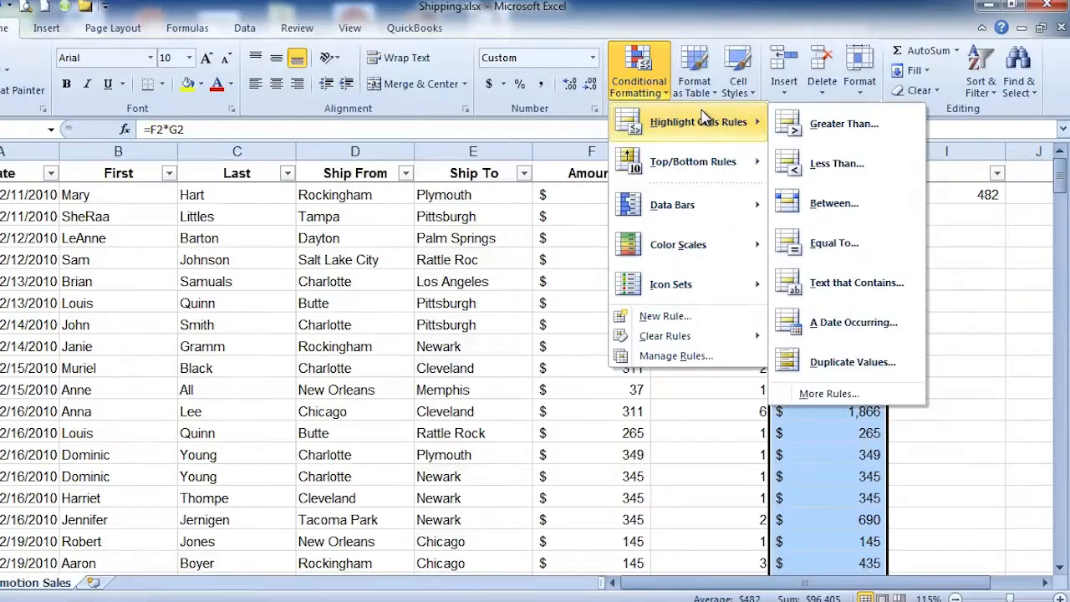
left_click(819, 126)
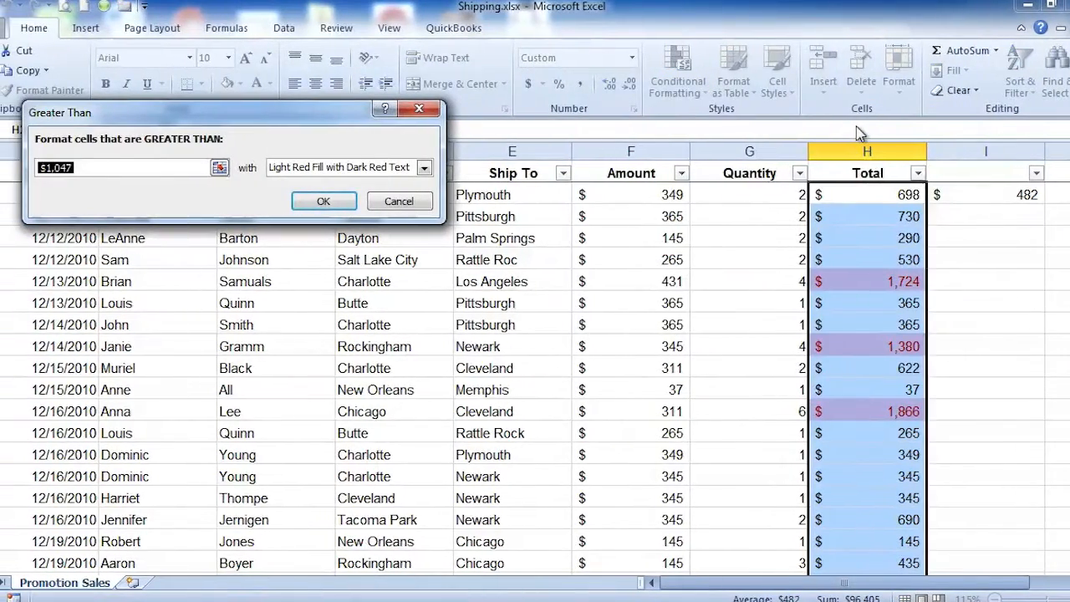
type("1000")
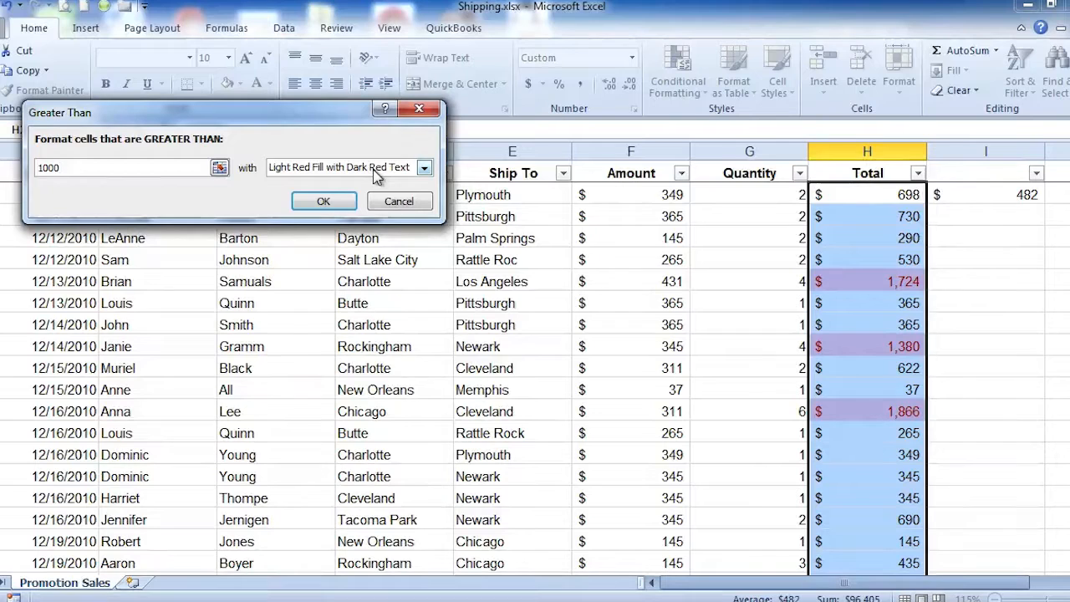
left_click(424, 168)
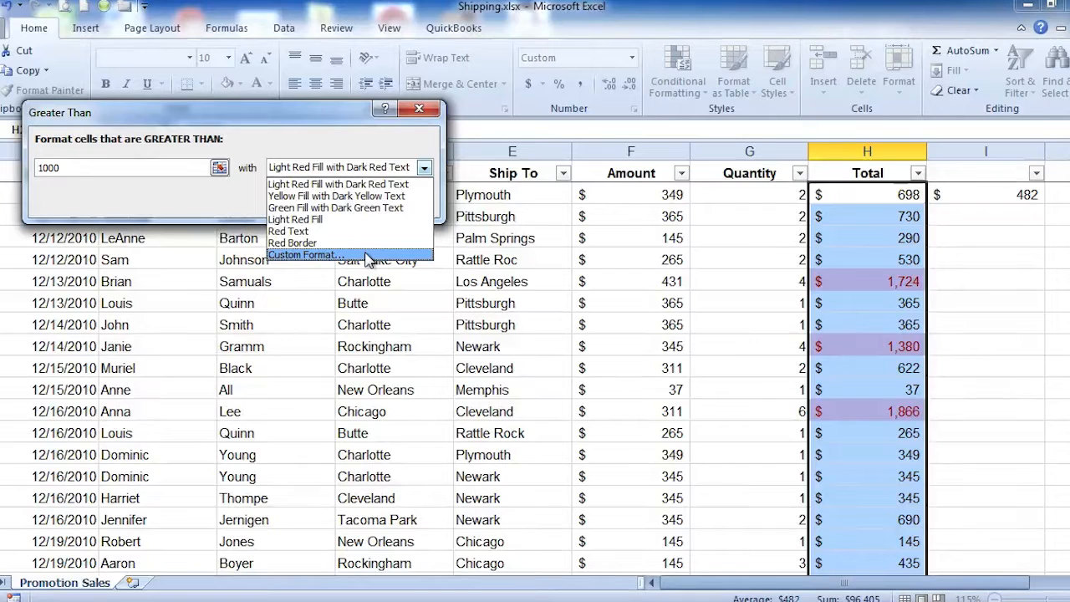
left_click(372, 184)
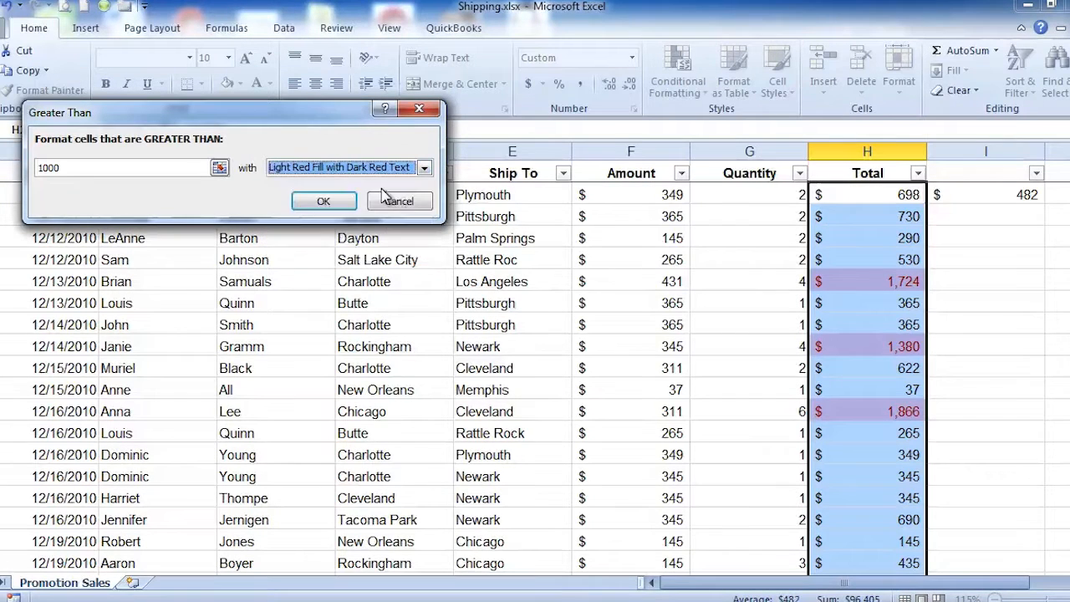
left_click(322, 202)
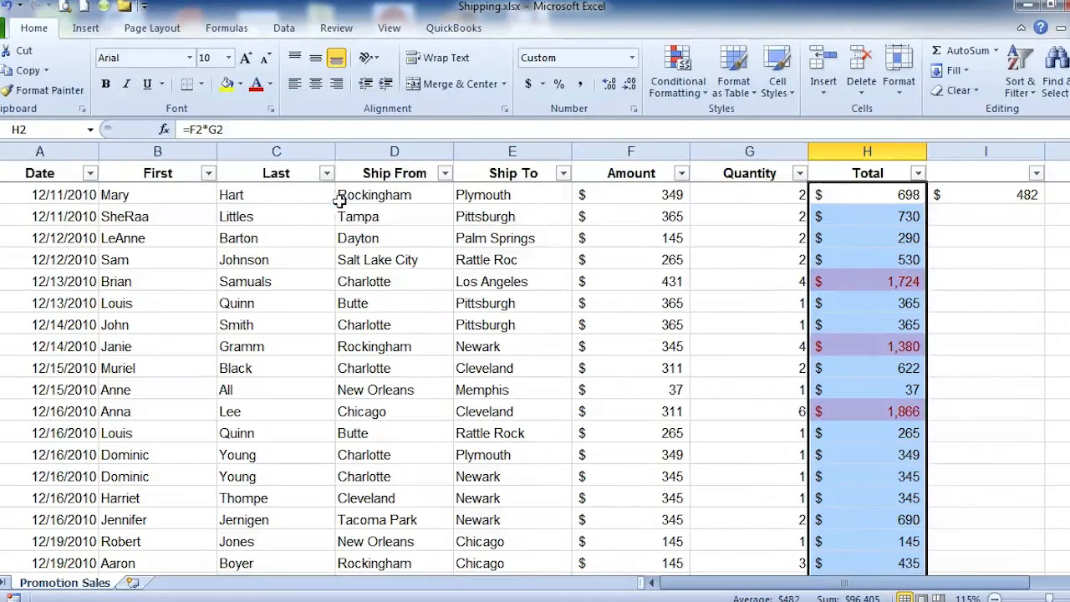
Step: Look through the Total column for highlighted cells and undo the Greater Than formatting rule
left_click(700, 259)
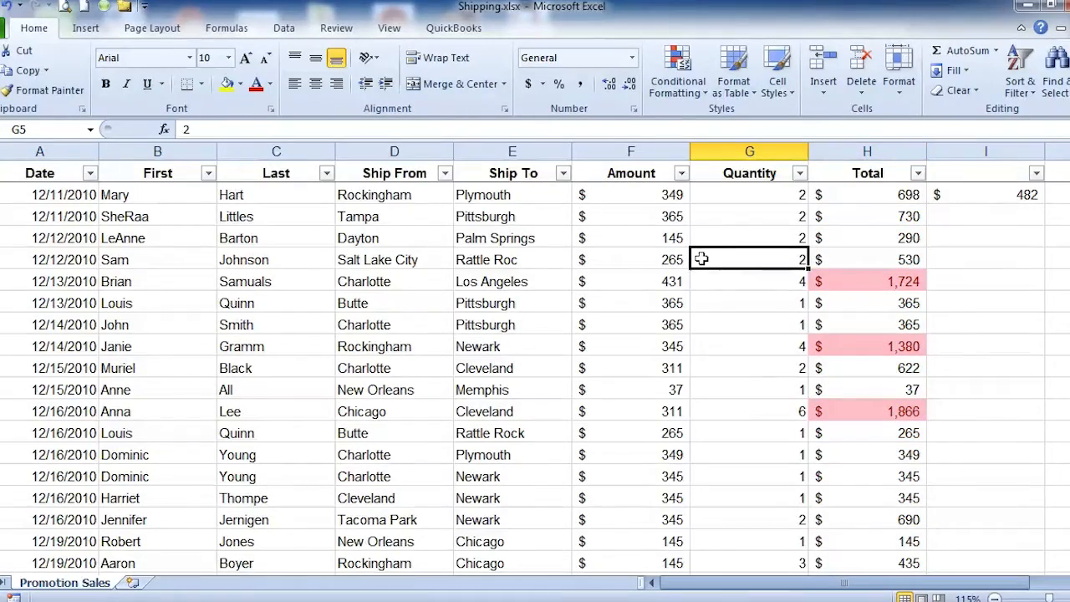
scroll(703, 261, "down", 17)
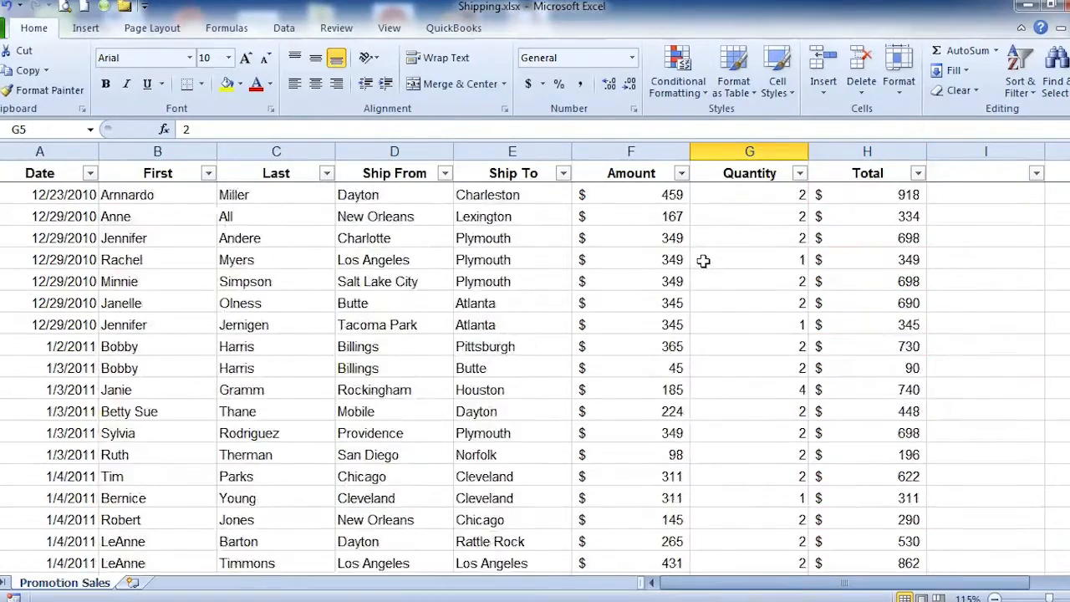
scroll(703, 261, "down", 20)
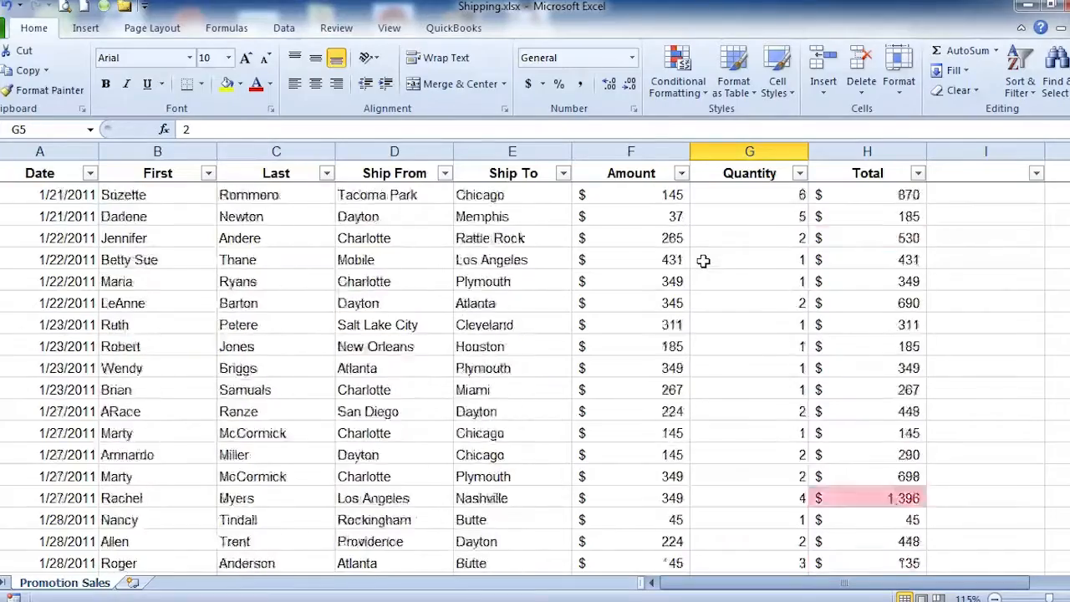
scroll(703, 261, "down", 3)
scroll(703, 260, "up", 13)
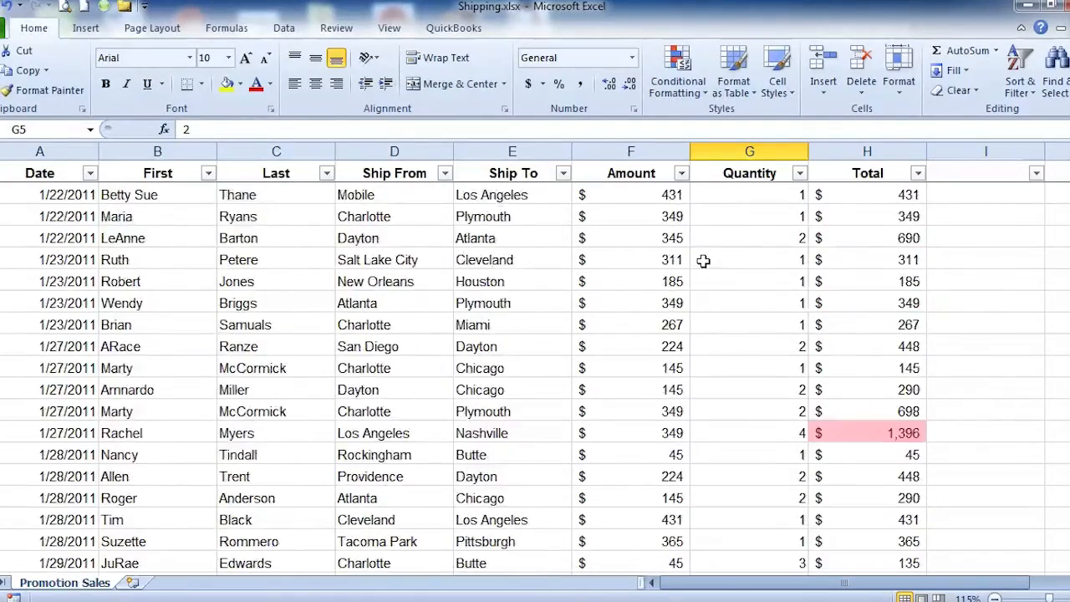
scroll(703, 261, "up", 20)
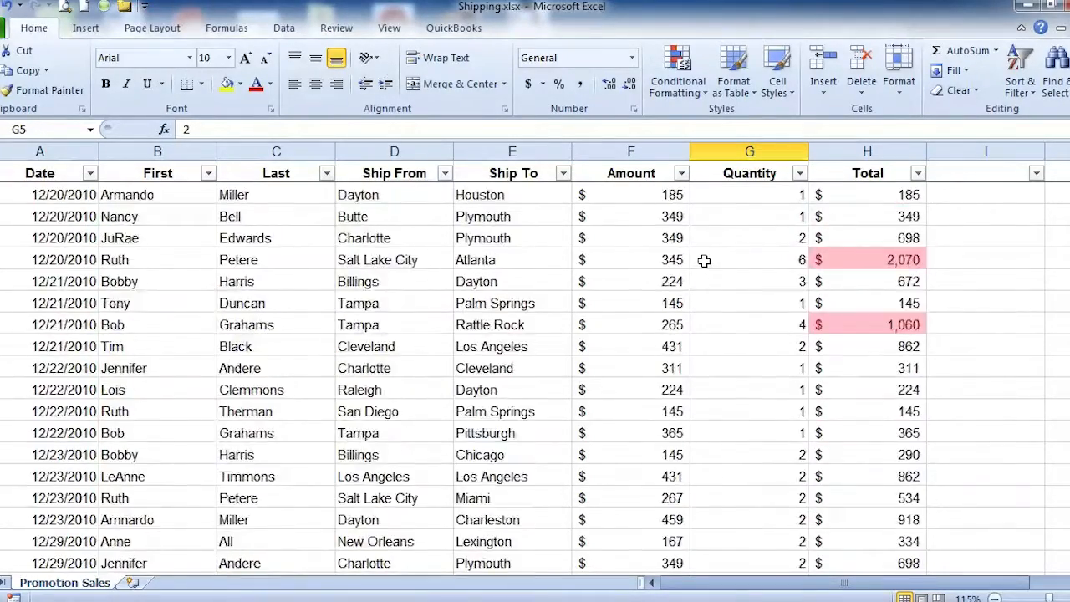
scroll(704, 261, "up", 1)
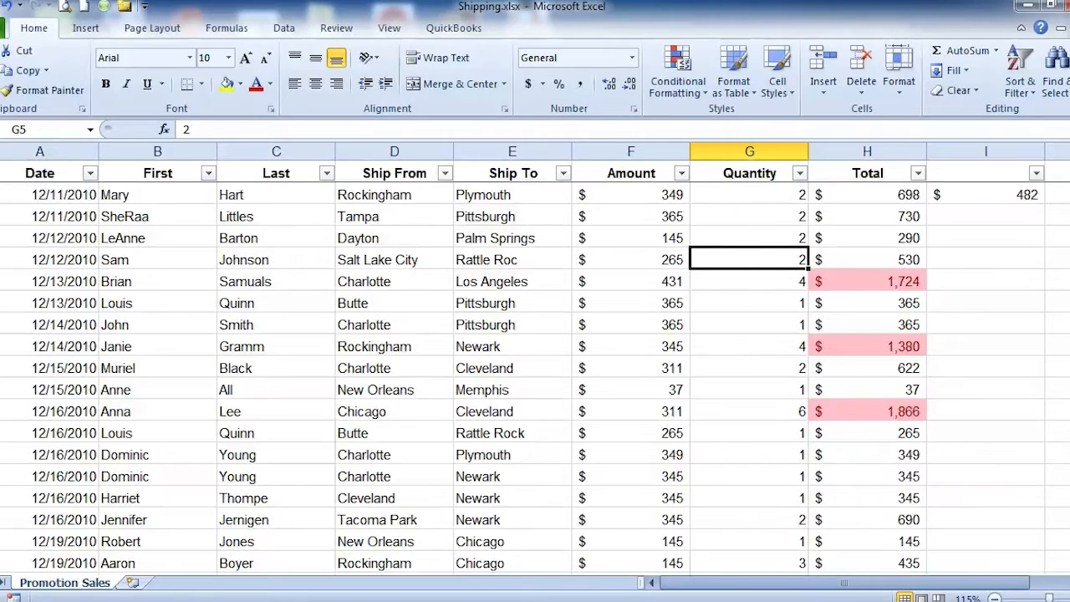
left_click(7, 7)
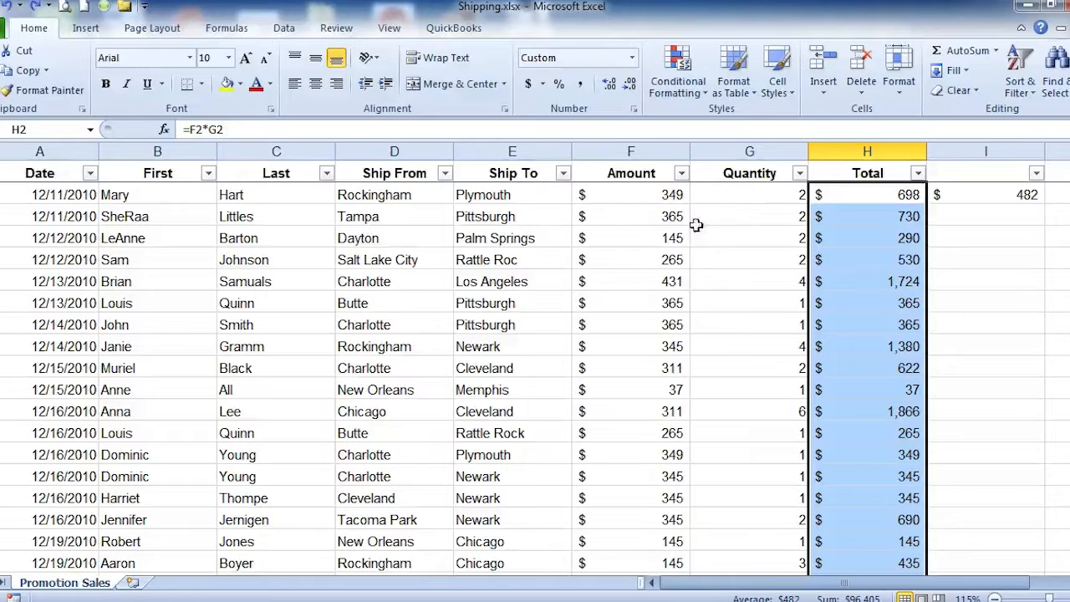
Step: Add a Bottom 10% conditional formatting rule to the selected totals, set to 15% with Light Red Fill with Dark Red Text
left_click(702, 94)
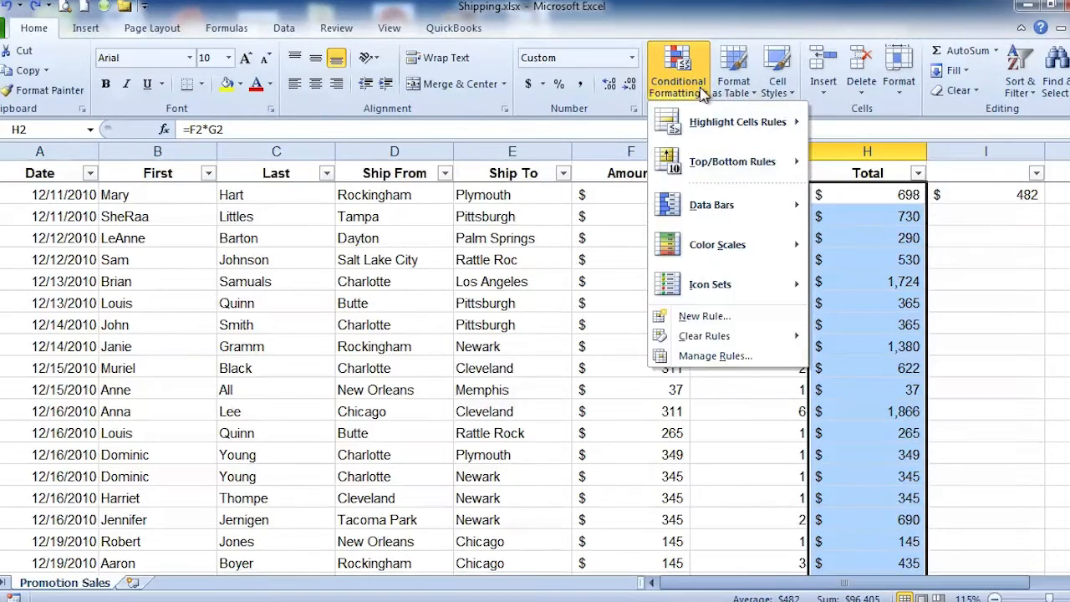
mouse_move(715, 170)
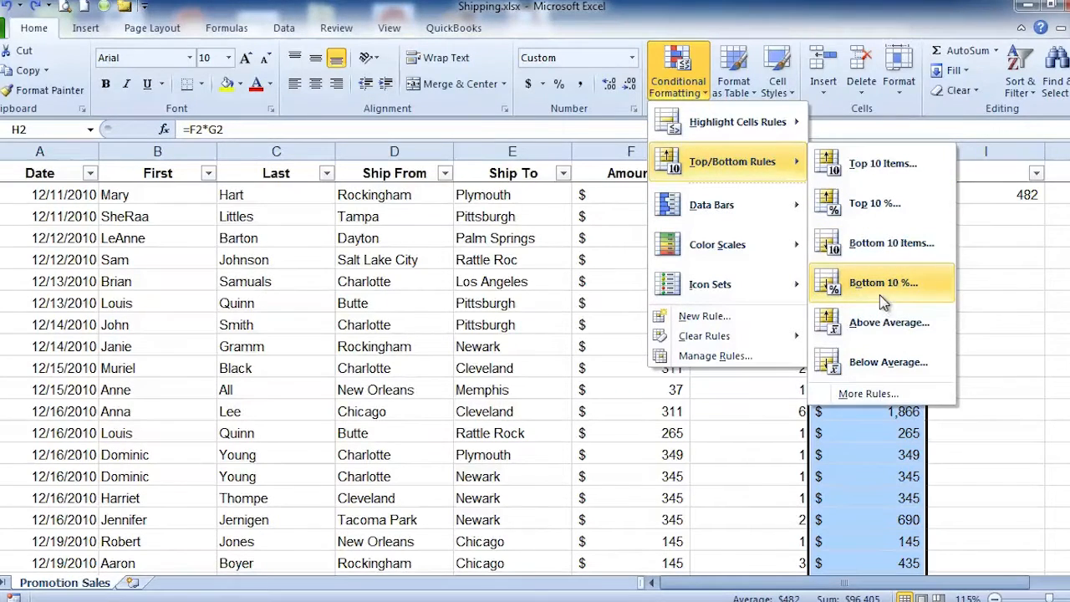
left_click(879, 299)
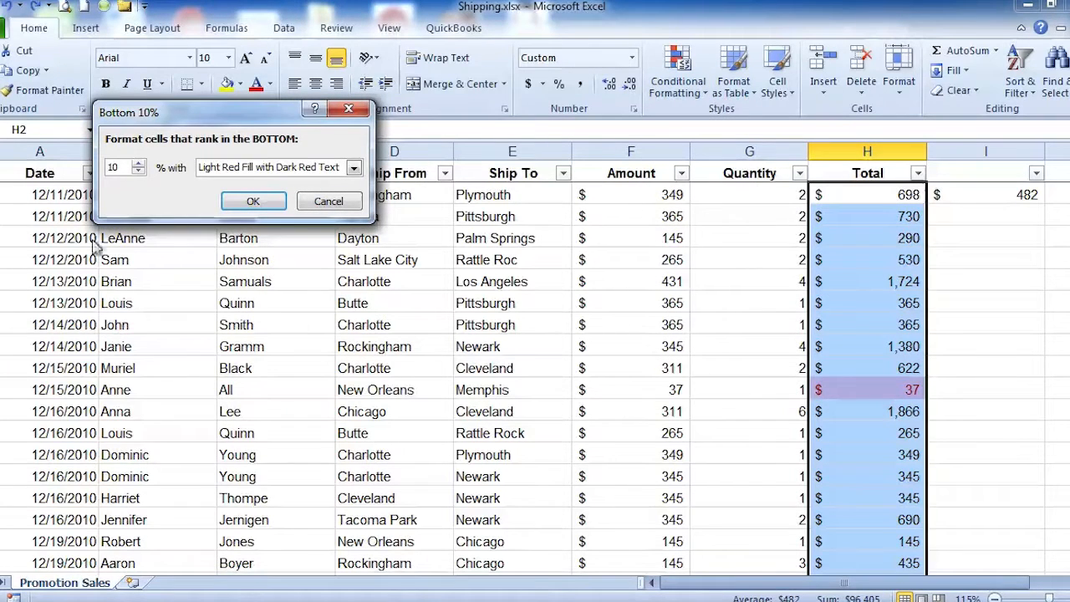
left_click(139, 164)
left_click(138, 164)
left_click(138, 163)
left_click(139, 164)
left_click(139, 164)
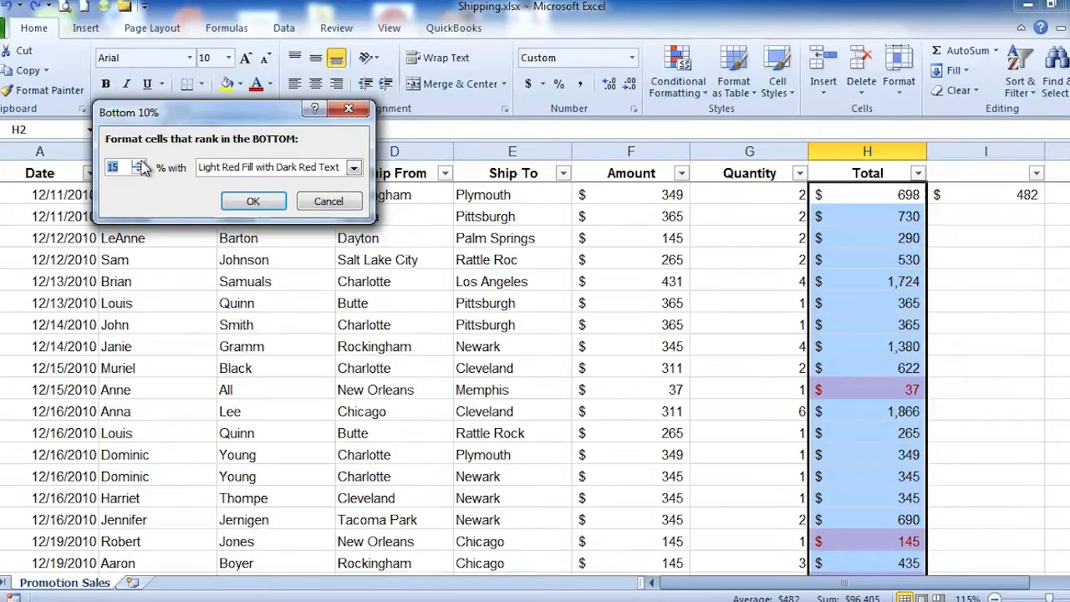
left_click(355, 167)
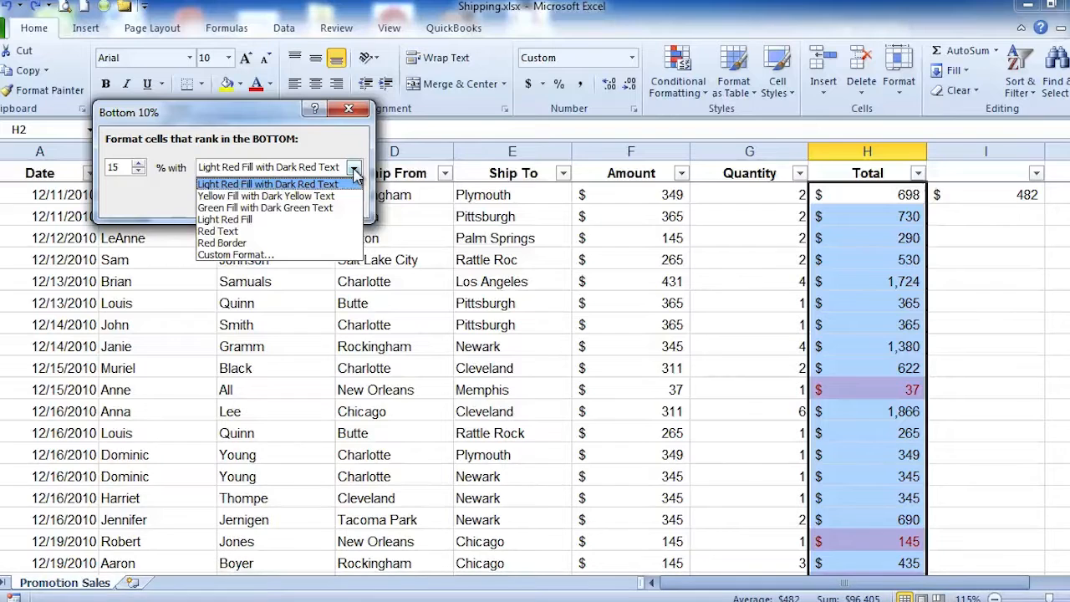
left_click(355, 170)
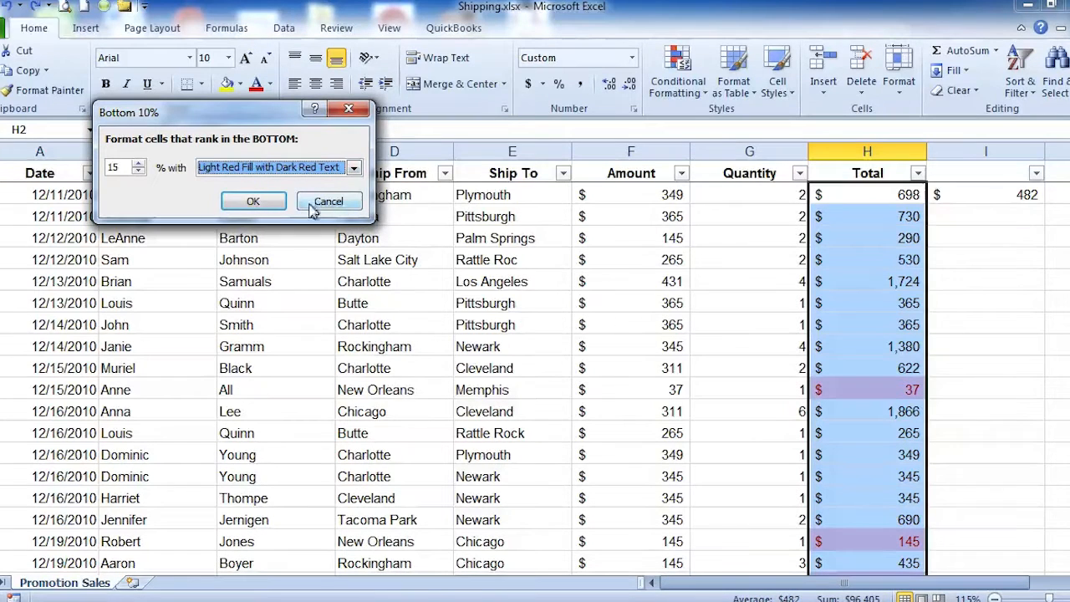
left_click(244, 202)
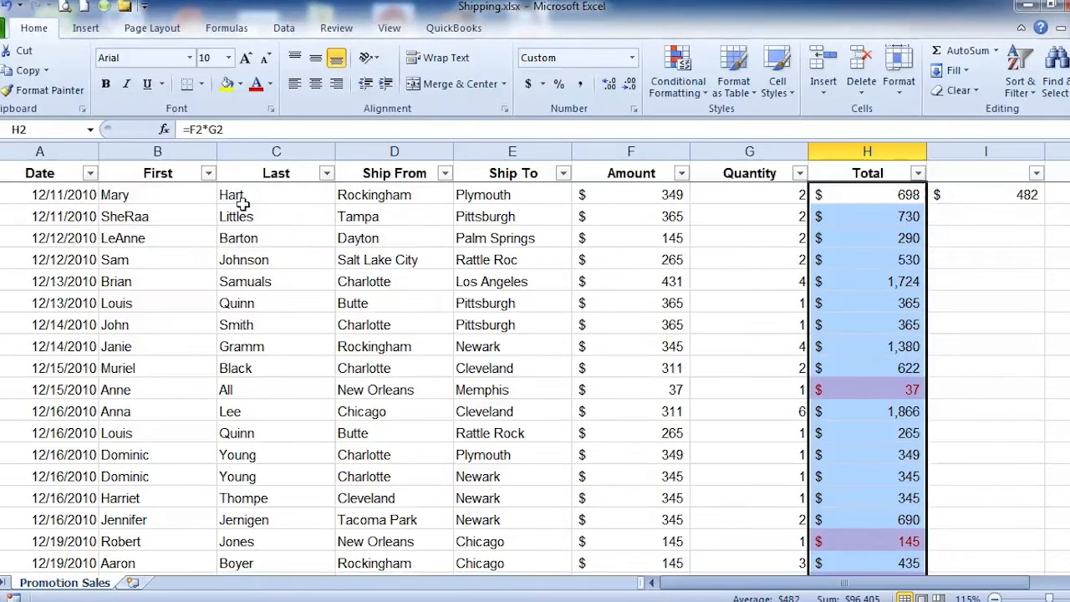
left_click(288, 240)
Step: Change the quantity in G143 to 11, and undo both that change and the bottom 15% formatting rule
scroll(494, 245, "down", 20)
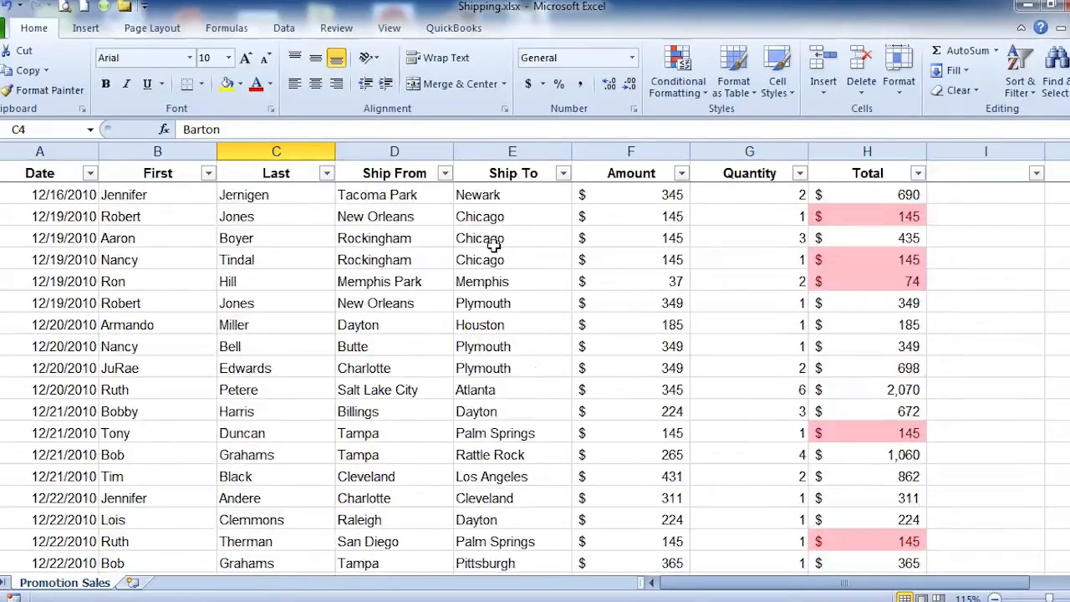
scroll(494, 245, "down", 20)
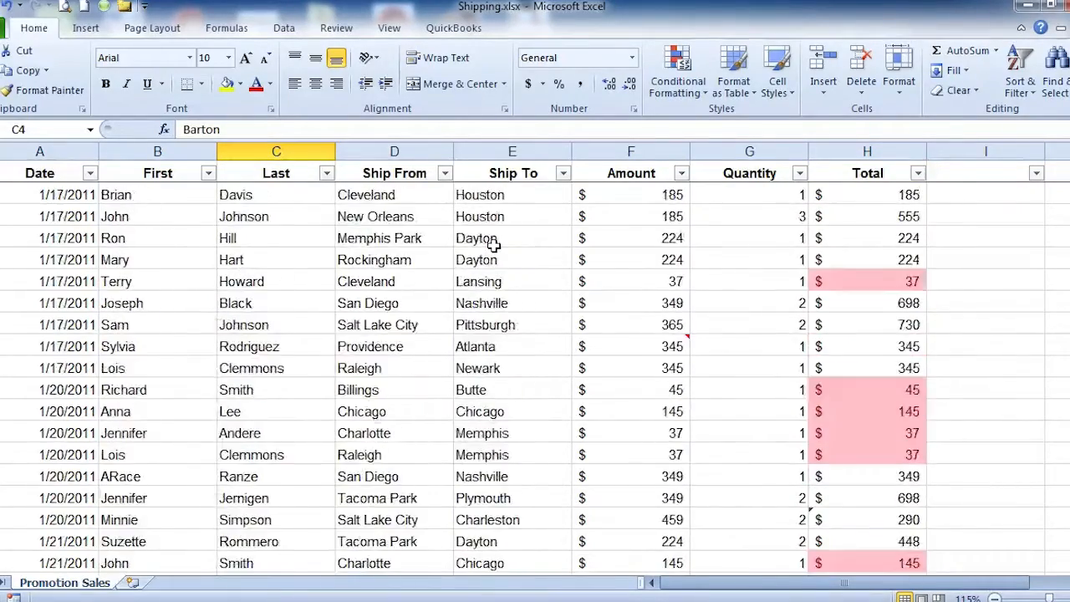
scroll(494, 245, "down", 20)
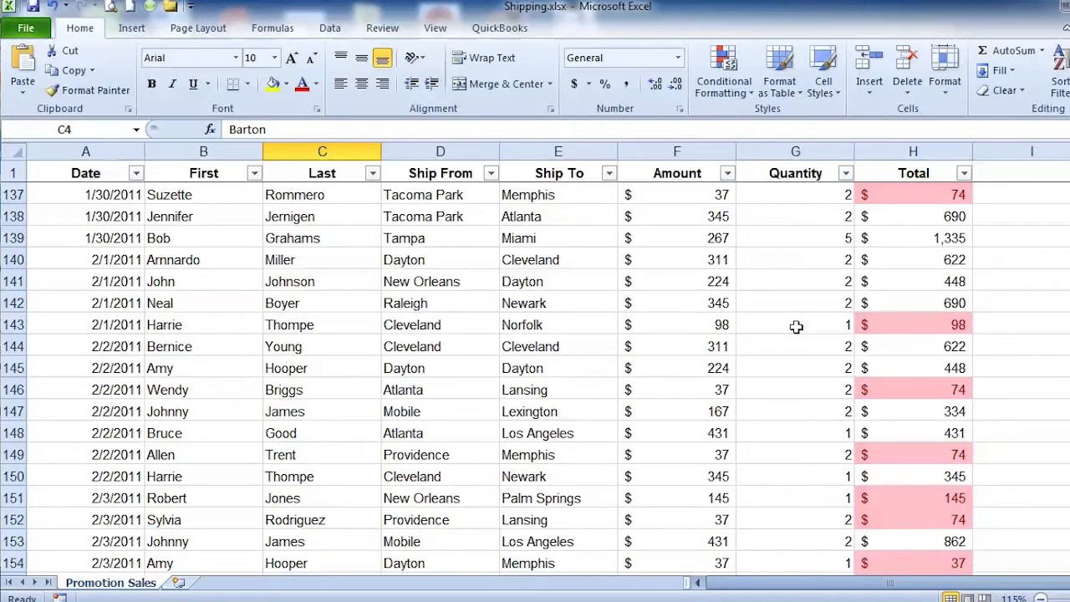
left_click(796, 326)
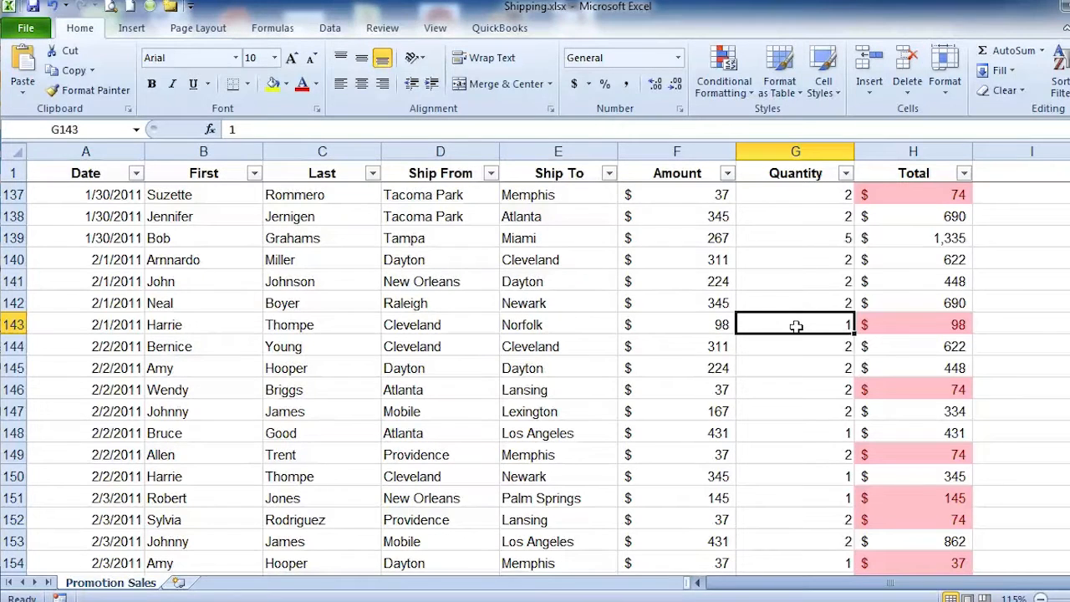
type("1")
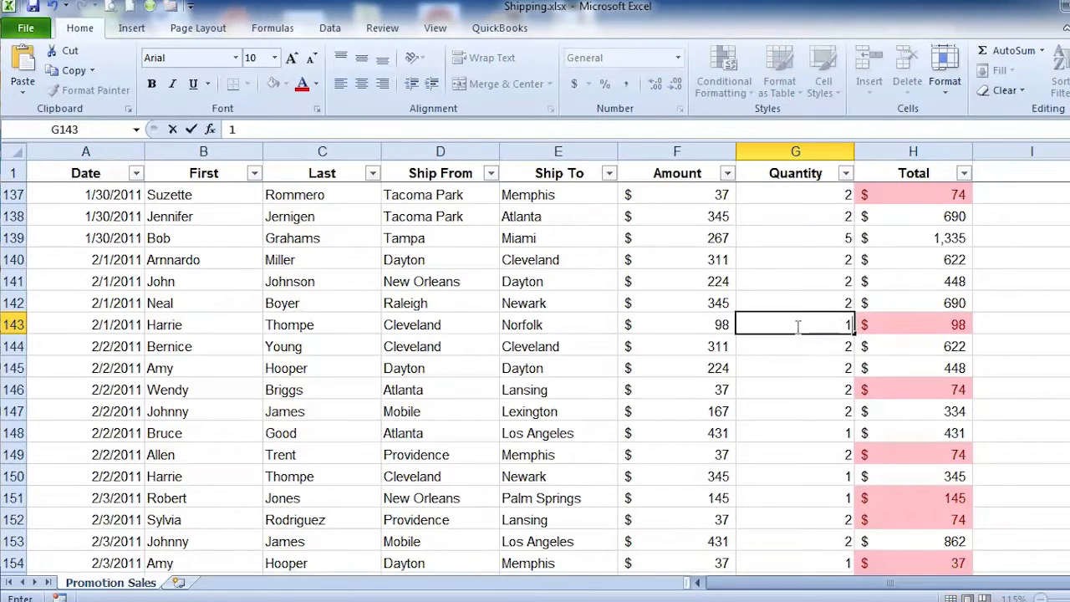
type("1")
key("Return")
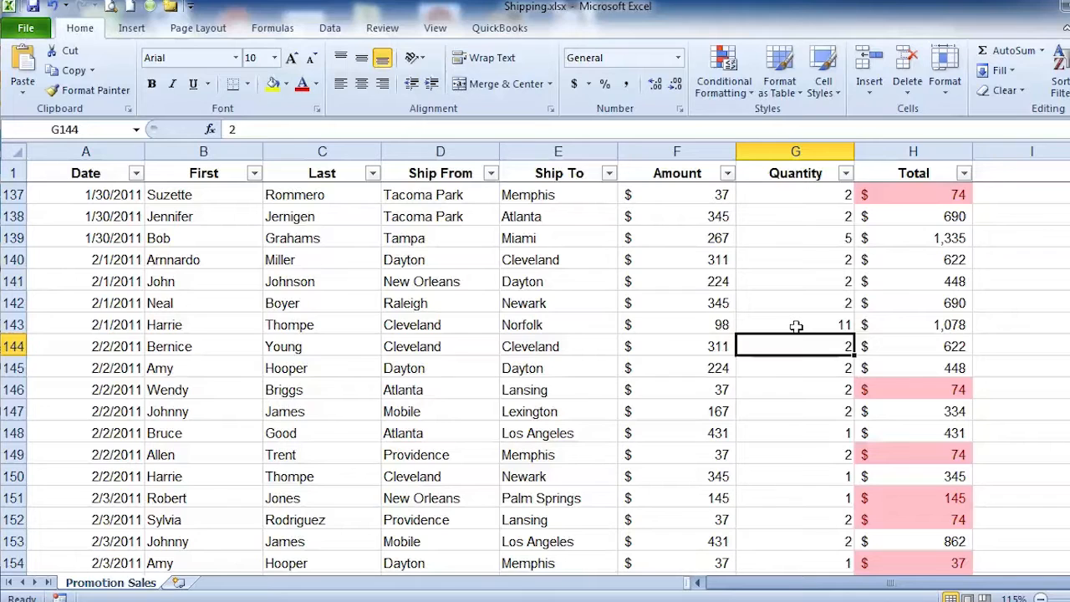
left_click(54, 7)
left_click(53, 7)
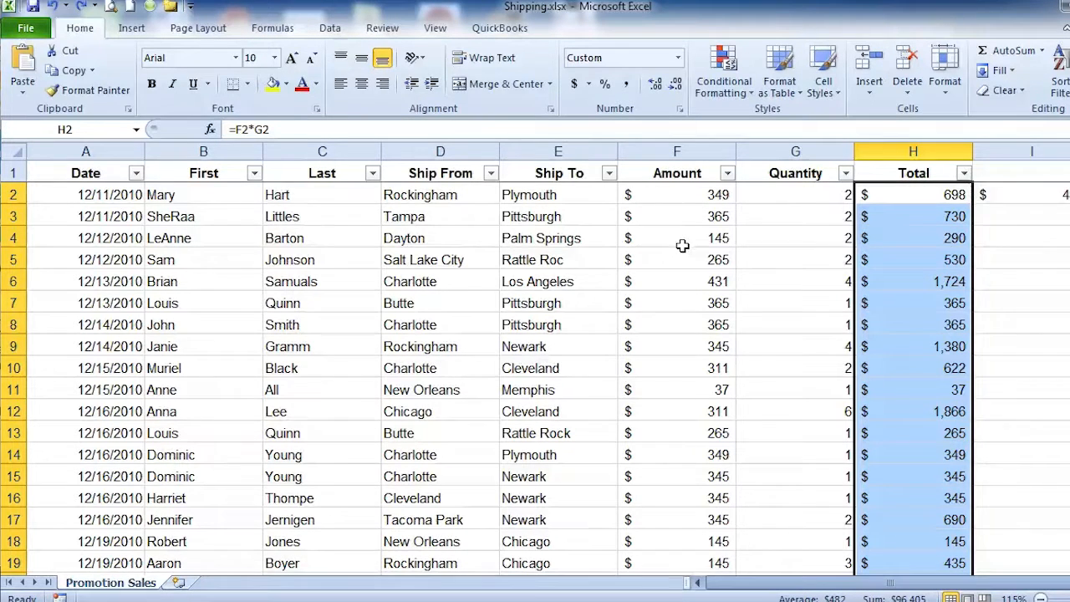
Step: Apply the gradient-fill Light Blue Data Bar to the selected totals, and undo the data bars
left_click(751, 98)
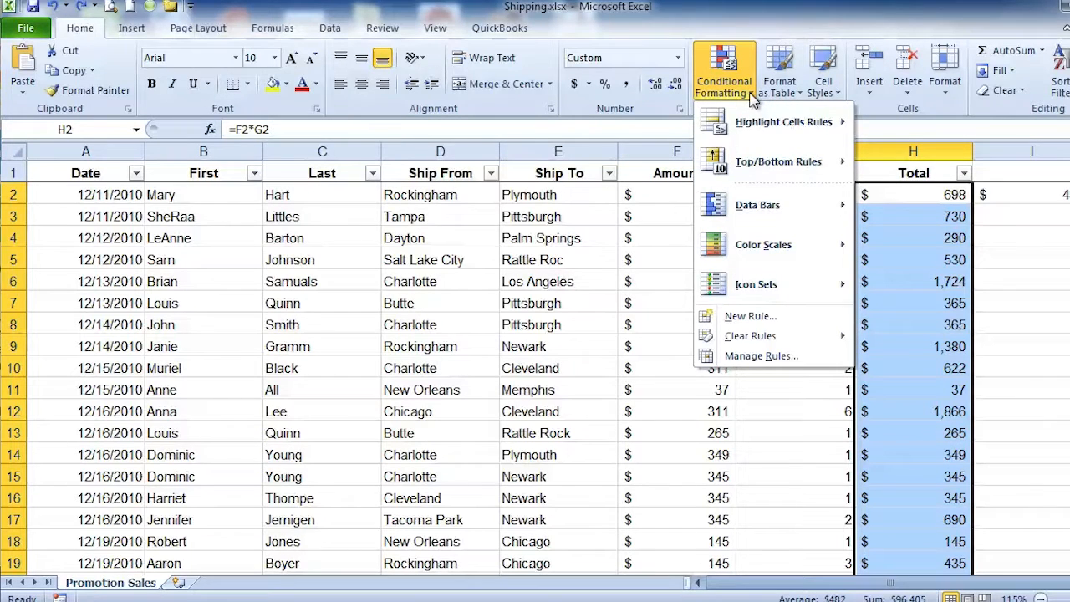
mouse_move(763, 217)
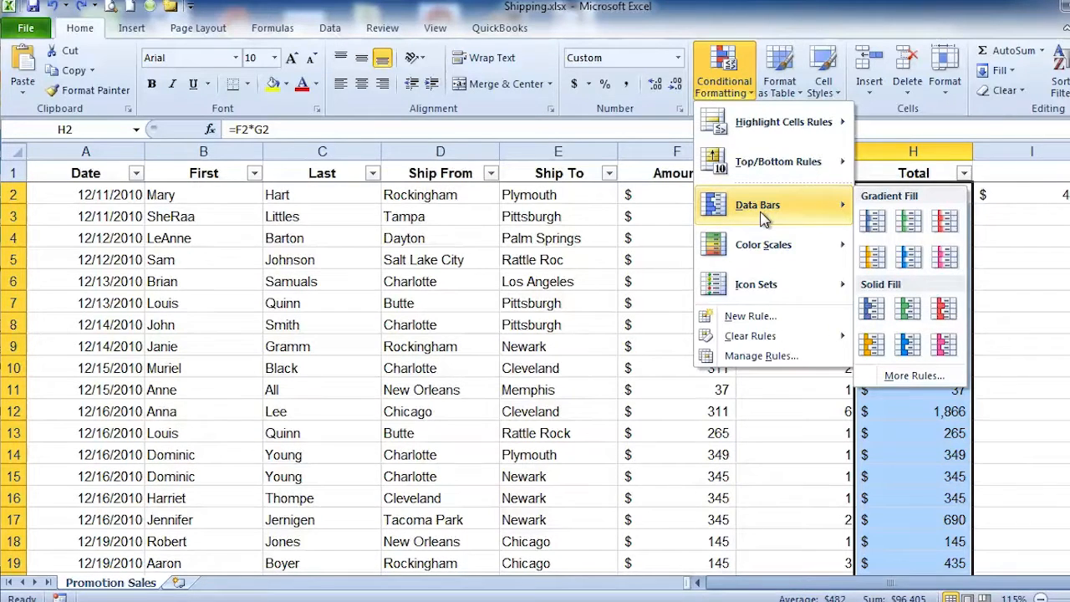
left_click(910, 259)
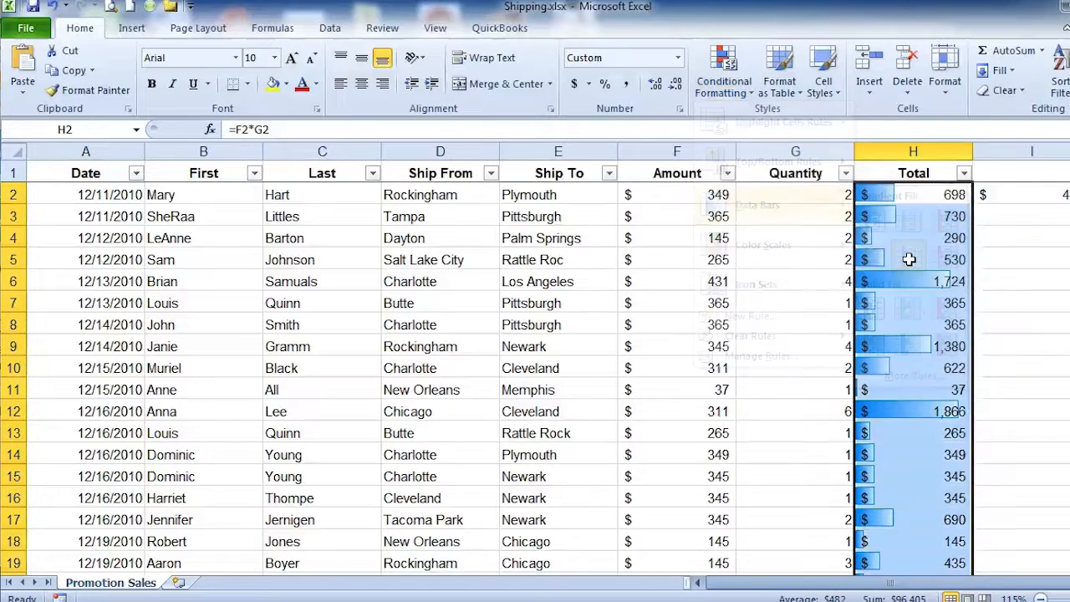
left_click(690, 401)
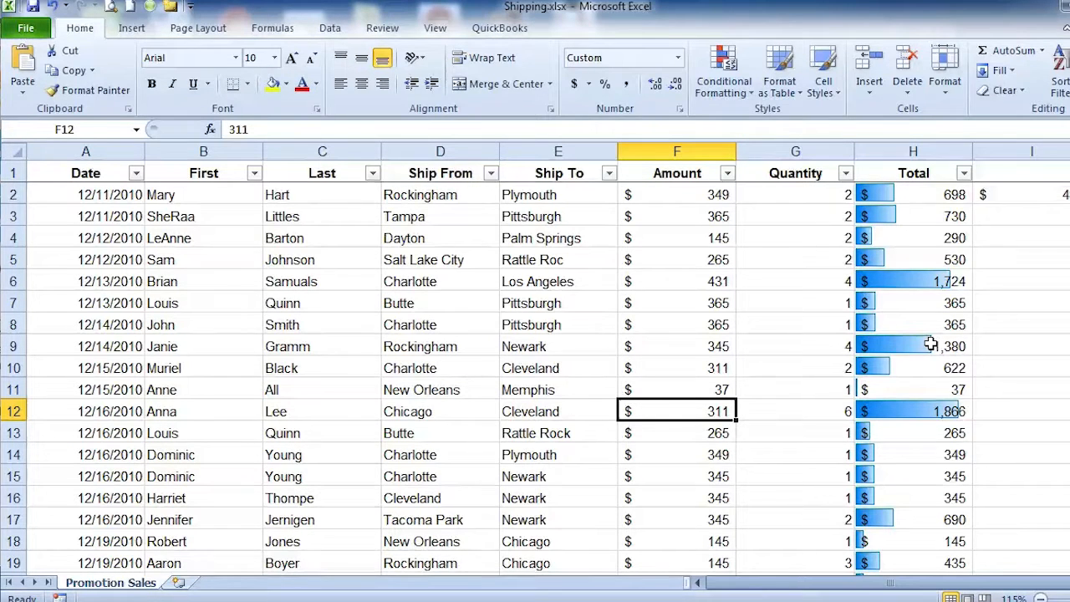
left_click(52, 8)
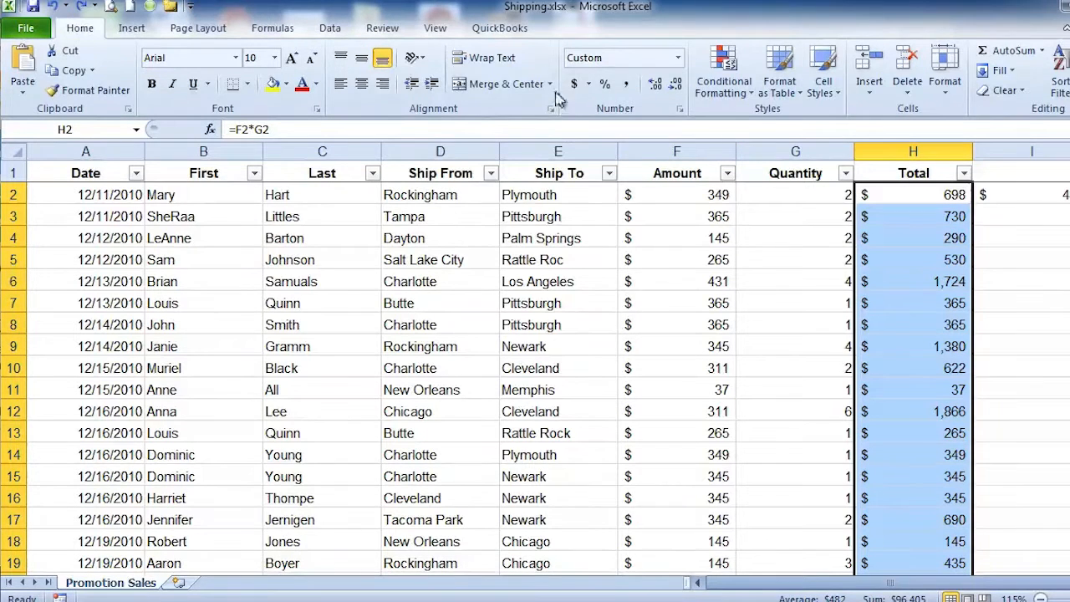
Step: Apply the Green - Yellow - Red Color Scale to the selected totals and look through the colored column
left_click(749, 100)
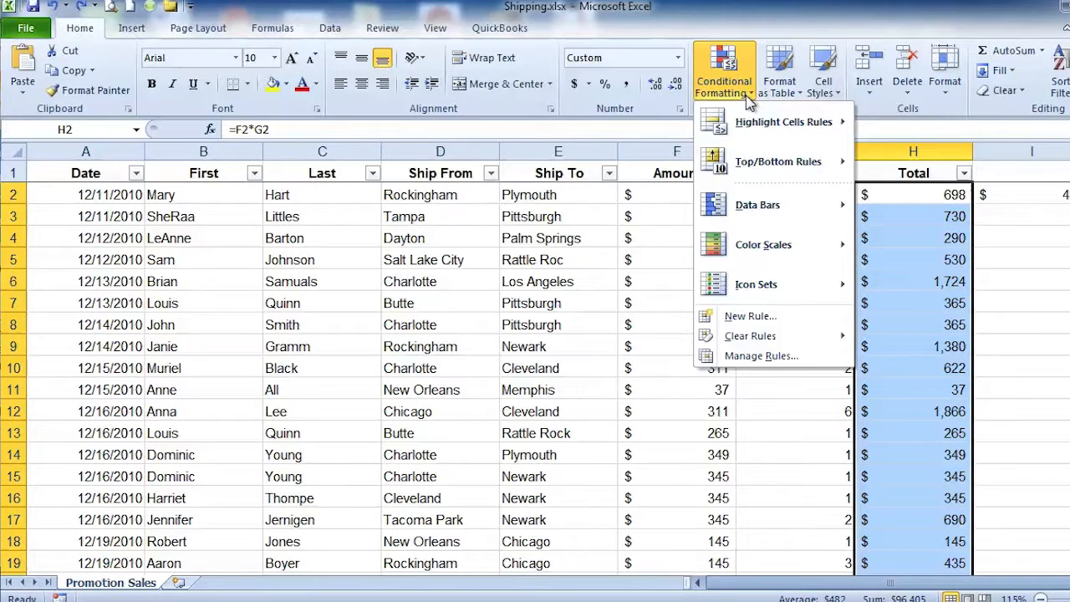
mouse_move(763, 246)
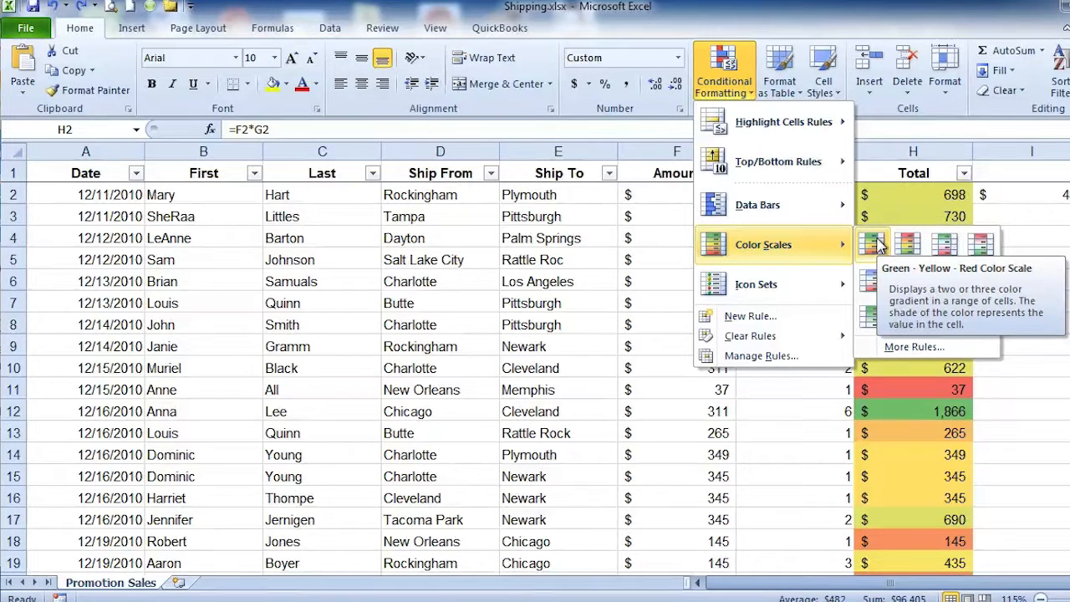
left_click(873, 243)
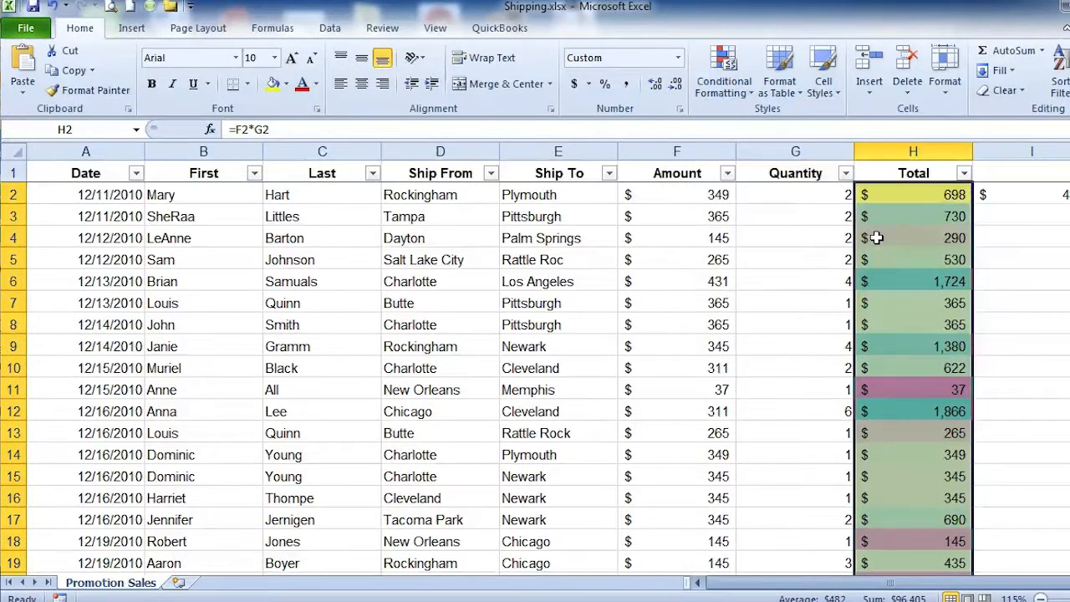
left_click(770, 252)
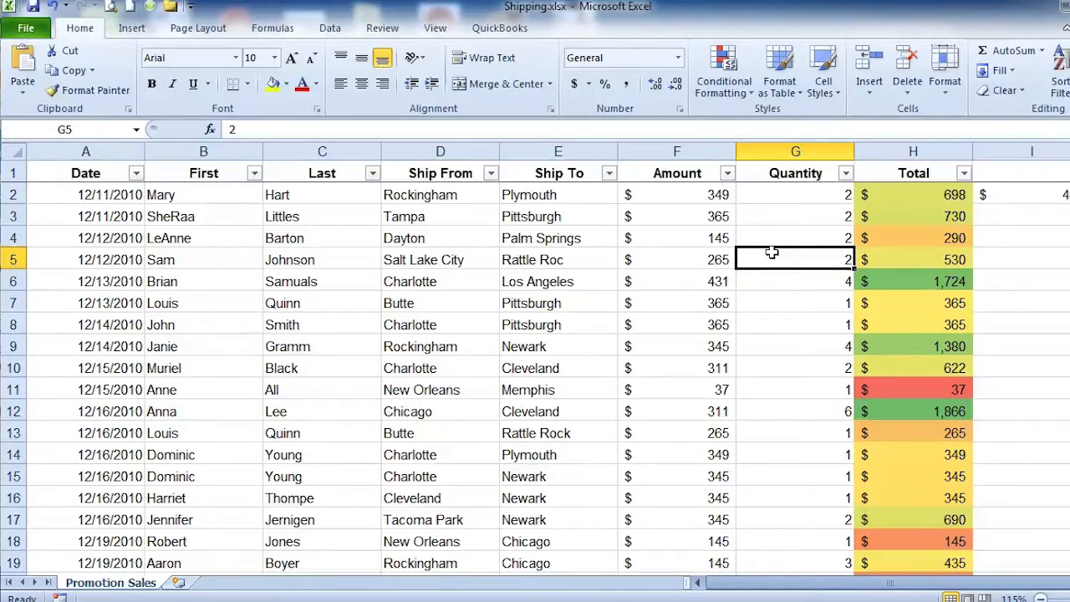
scroll(815, 267, "down", 15)
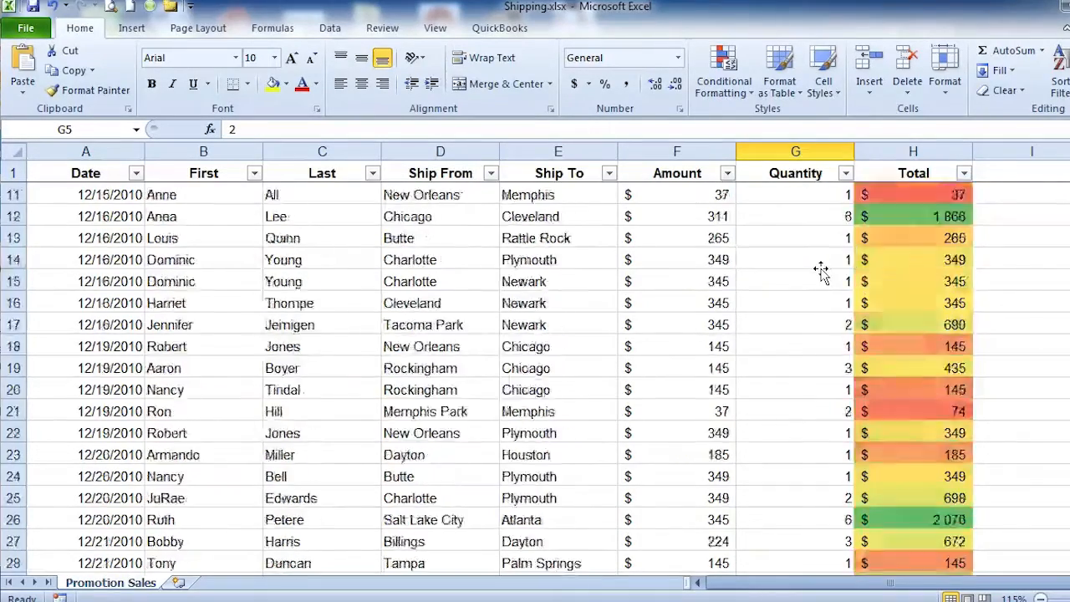
scroll(820, 270, "up", 15)
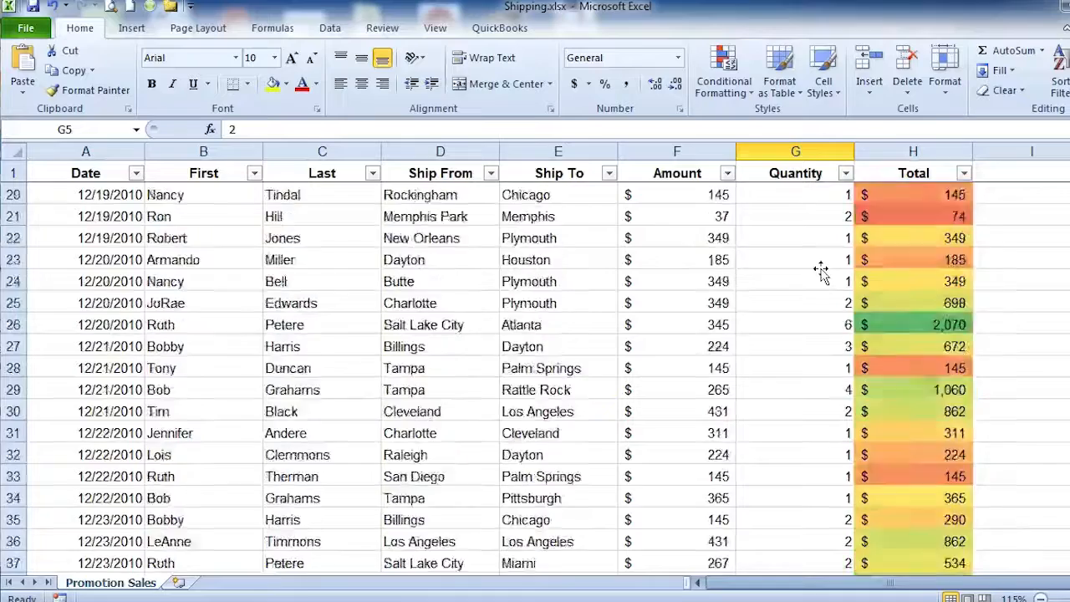